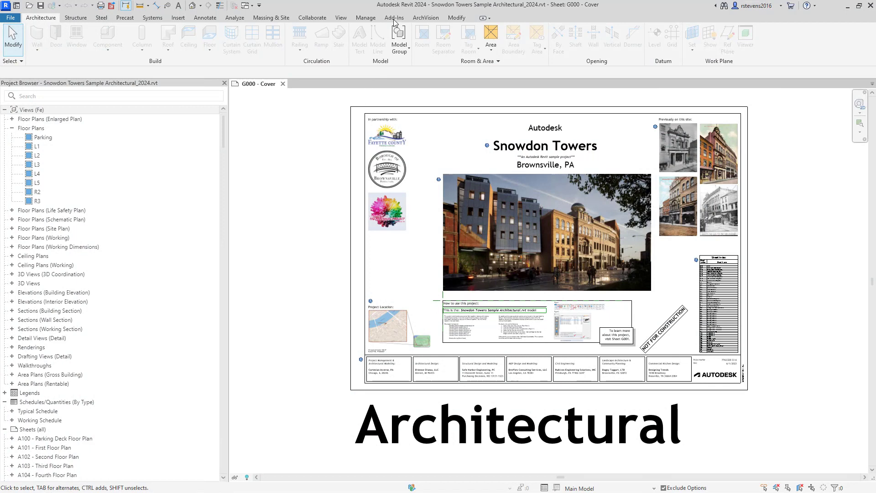
# Switch to the Add-Ins ribbon tab to reveal the AVAIL for Revit tools
pyautogui.click(394, 18)
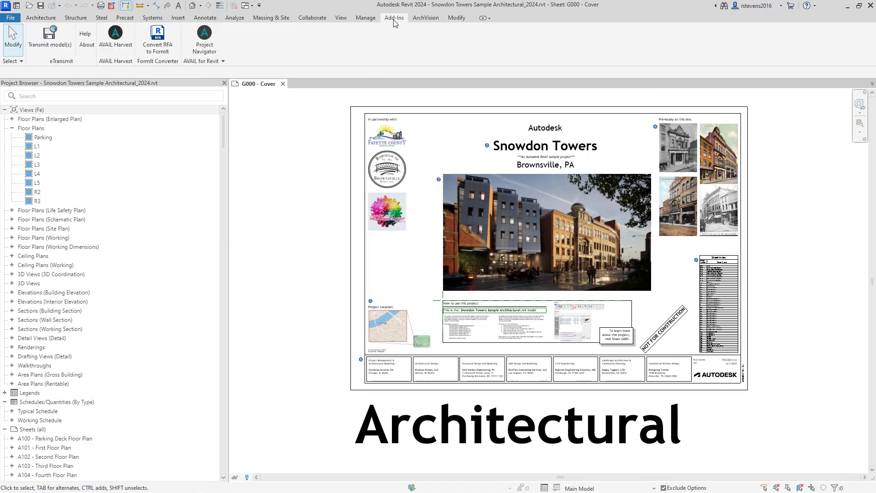
# Open the AVAIL Project Navigator and dock it as a tab beside the Project Browser
pyautogui.click(204, 35)
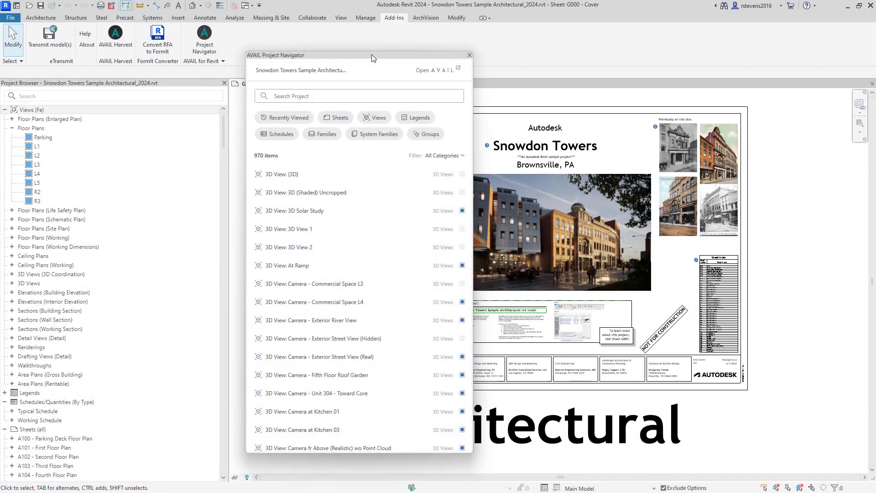
pyautogui.moveTo(388, 56); pyautogui.dragTo(171, 87)
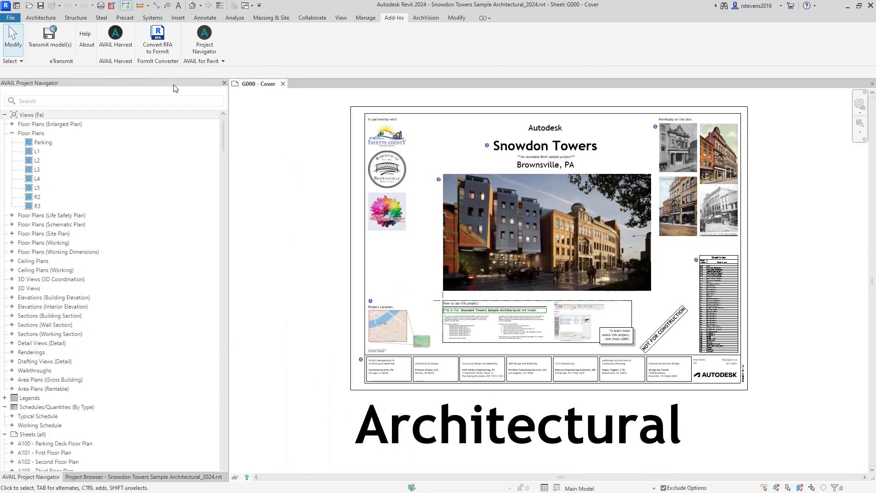
pyautogui.click(119, 477)
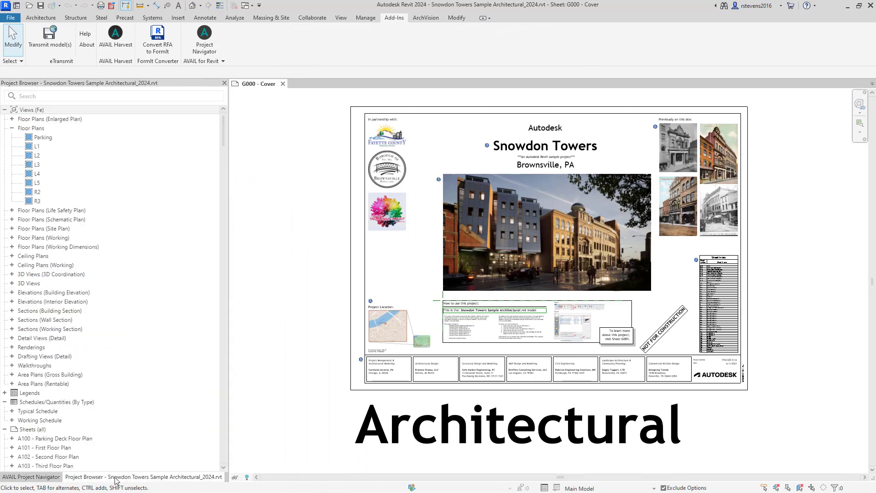
# Scroll through the AVAIL navigator's 970 views, sheets and families, then return to the Project Browser tree
pyautogui.click(36, 477)
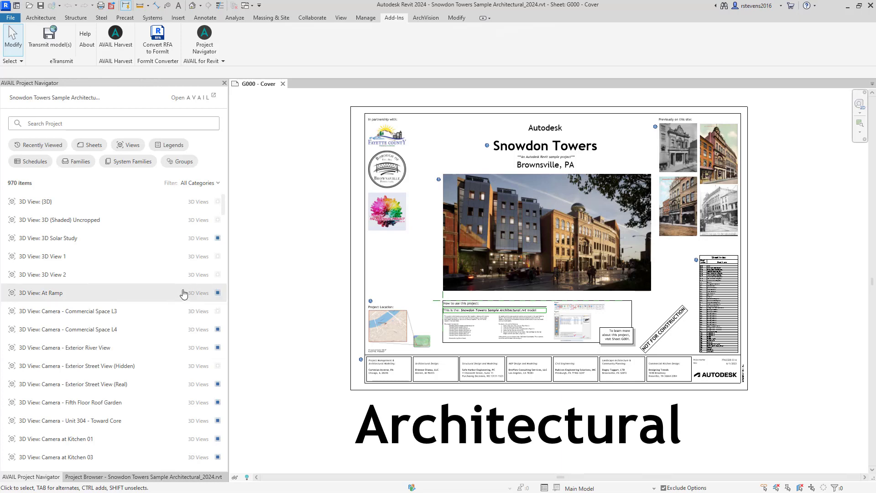
pyautogui.scroll(-6, 146, 283)
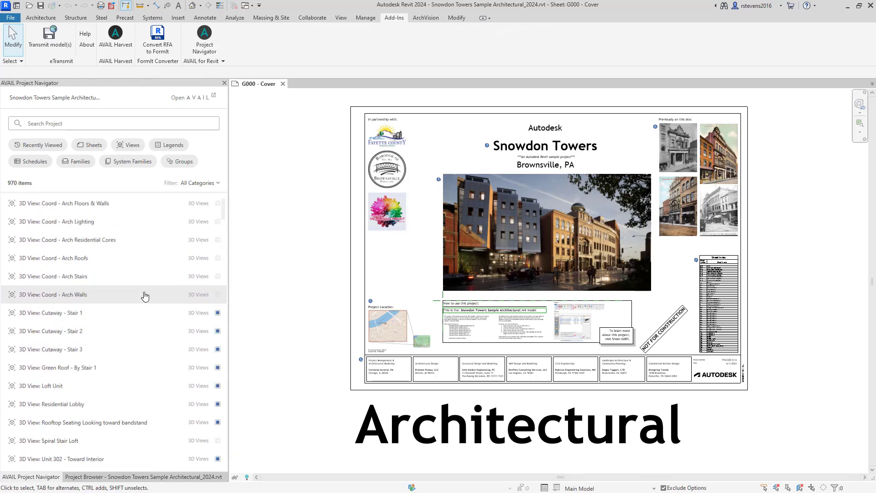
pyautogui.scroll(-15, 144, 295)
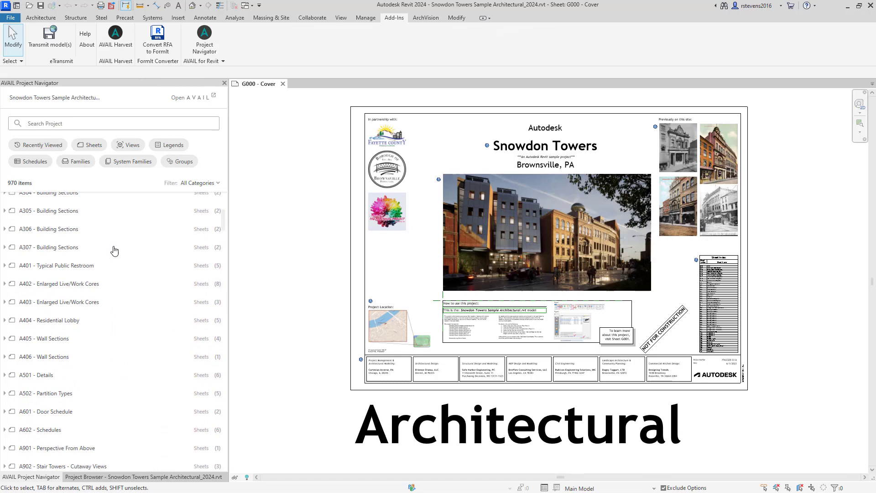
pyautogui.scroll(-15, 114, 256)
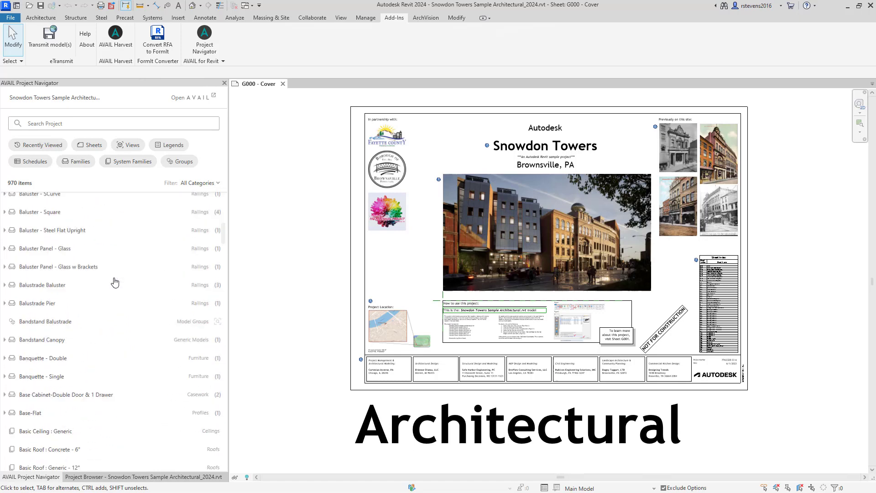
pyautogui.scroll(-10, 116, 280)
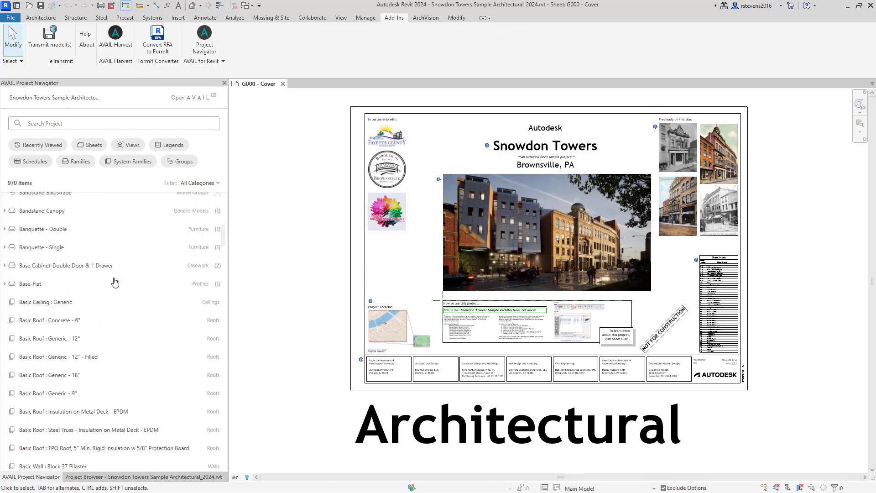
pyautogui.click(128, 477)
pyautogui.scroll(-10, 121, 297)
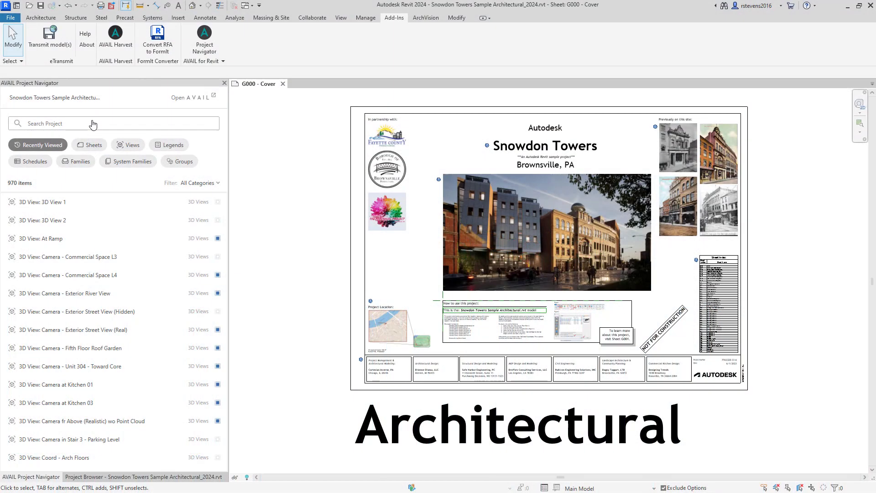
# Search the project for 'door', filter to Families, and expand Door-Passage-Single-Full_Lite's types
pyautogui.click(93, 123)
pyautogui.write('door')
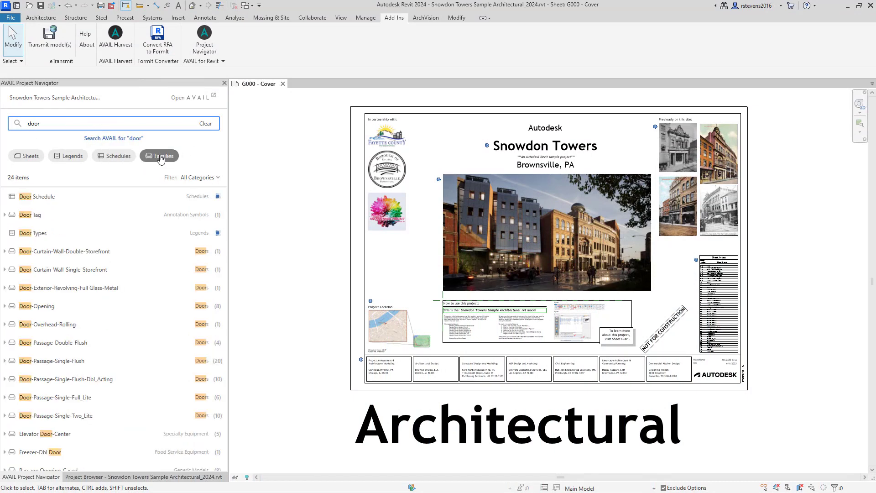
pyautogui.click(159, 156)
pyautogui.scroll(-1, 52, 301)
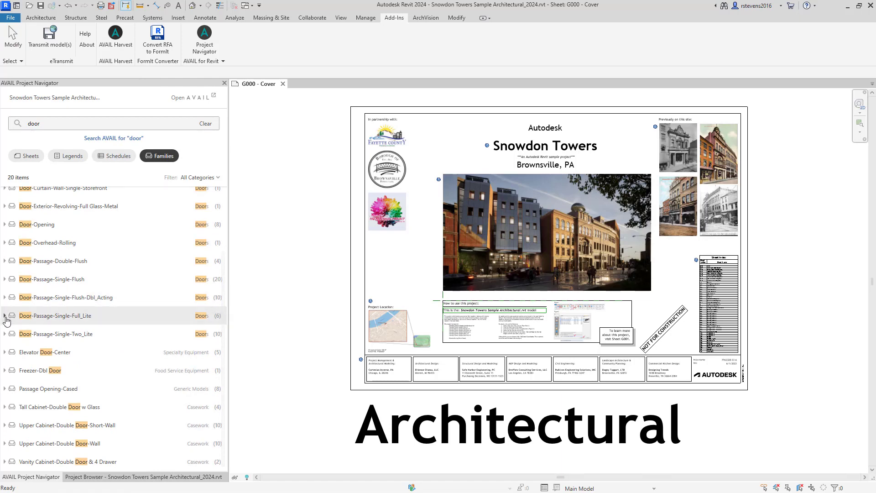
pyautogui.click(5, 315)
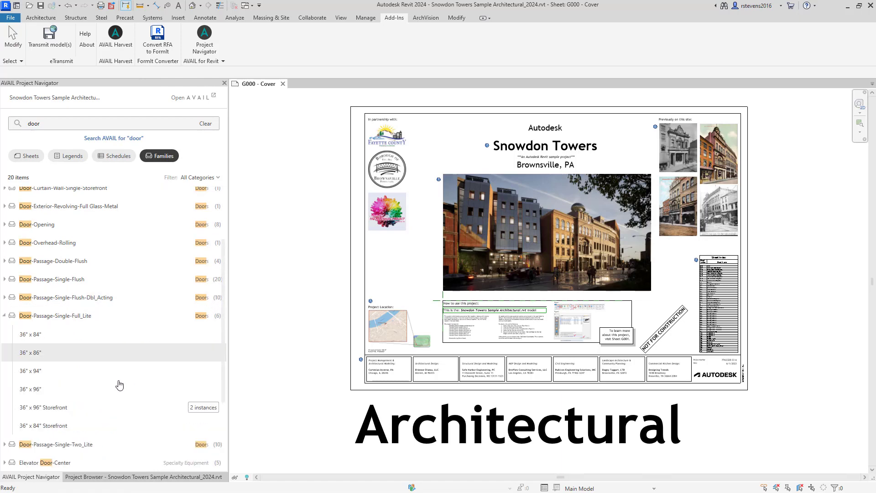
# Locate both 36" x 96" Storefront door instances in the L1_SD floor plan, then close the instance list
pyautogui.click(199, 408)
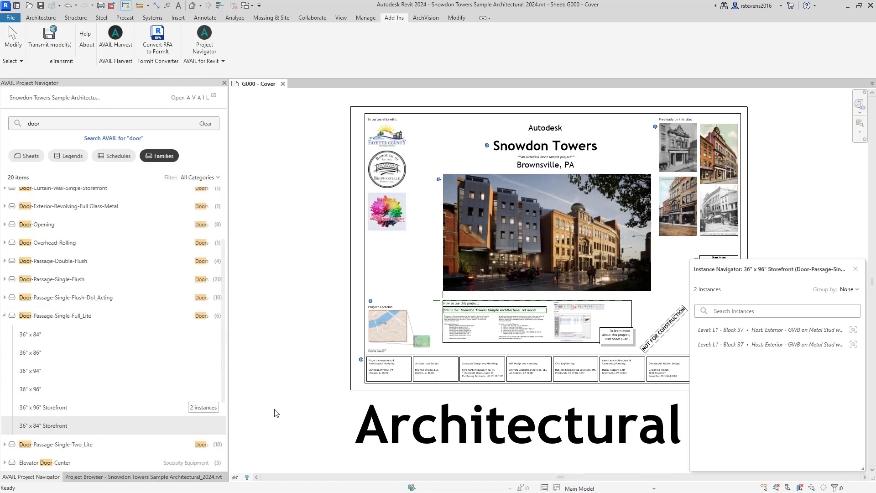
pyautogui.moveTo(766, 268); pyautogui.dragTo(156, 202)
pyautogui.click(243, 265)
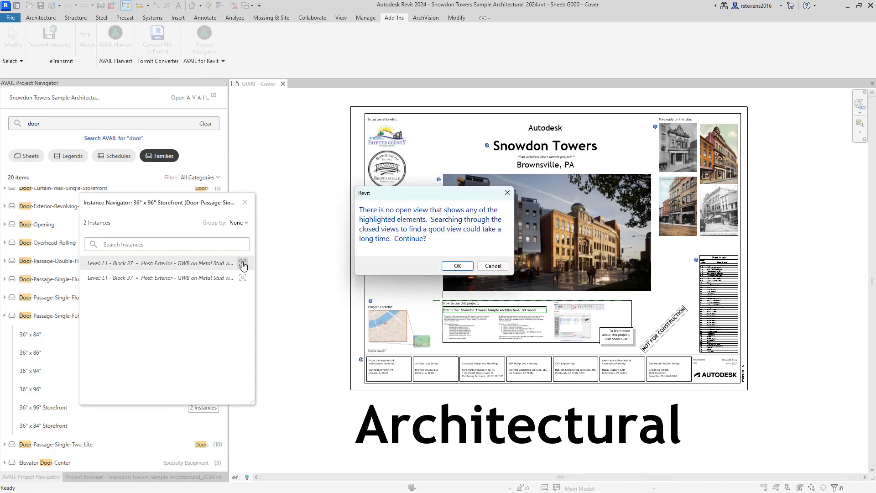
pyautogui.click(455, 269)
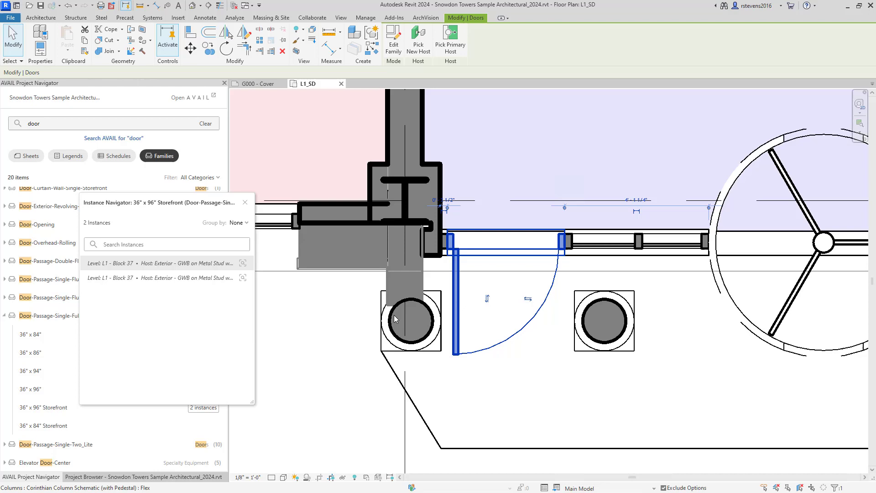
pyautogui.scroll(-2, 395, 318)
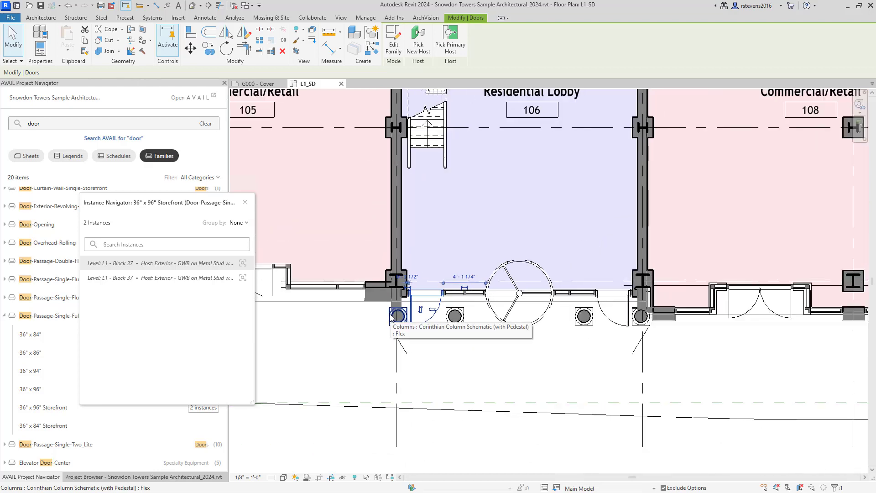
pyautogui.click(243, 278)
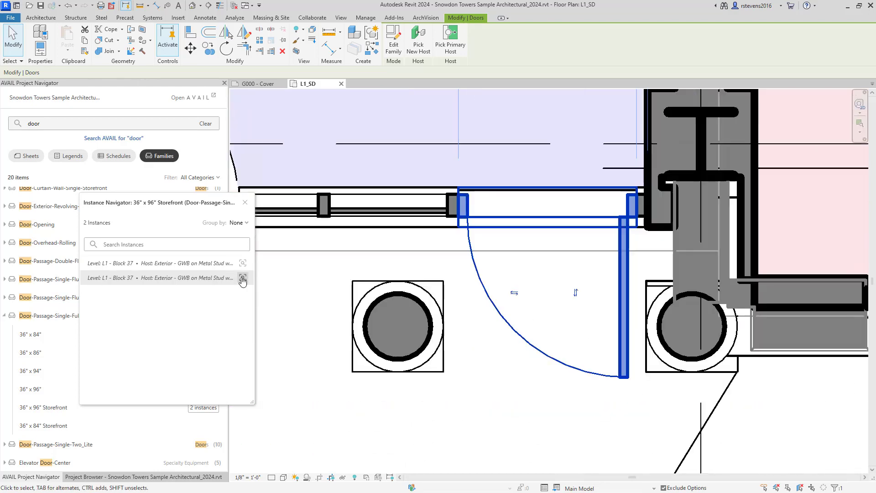
pyautogui.click(244, 204)
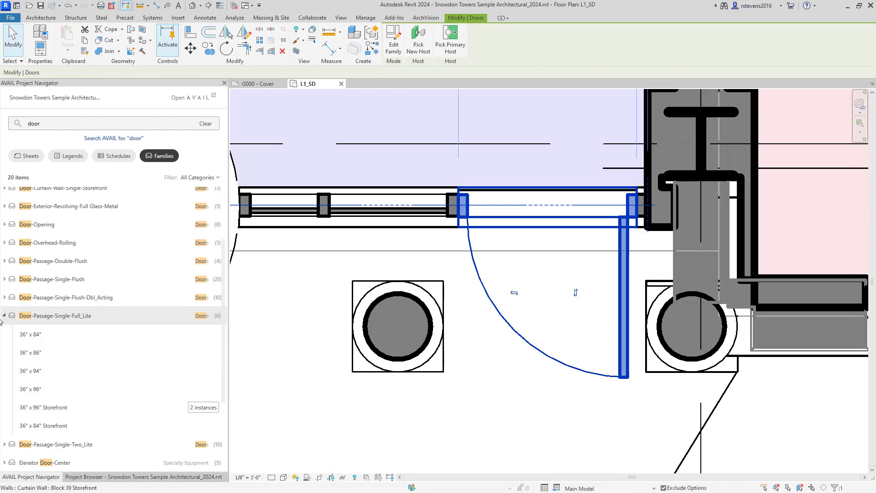
# Collapse Door-Passage-Single-Full_Lite and expand Door-Passage-Single-Flush to show its sizes
pyautogui.click(5, 316)
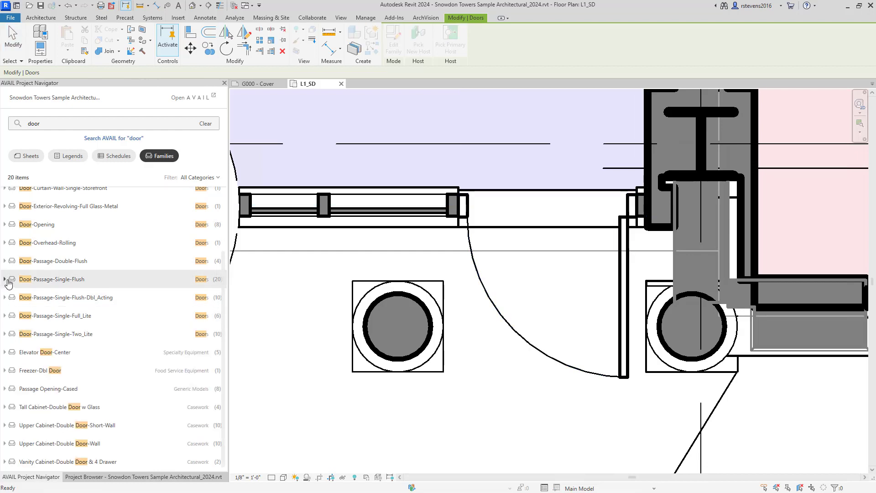
pyautogui.click(5, 284)
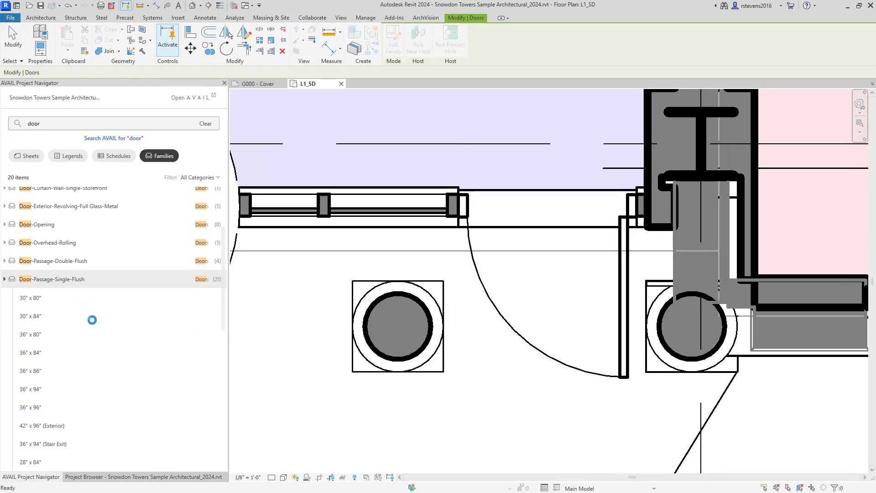
pyautogui.scroll(-2, 109, 327)
pyautogui.scroll(-5, 118, 332)
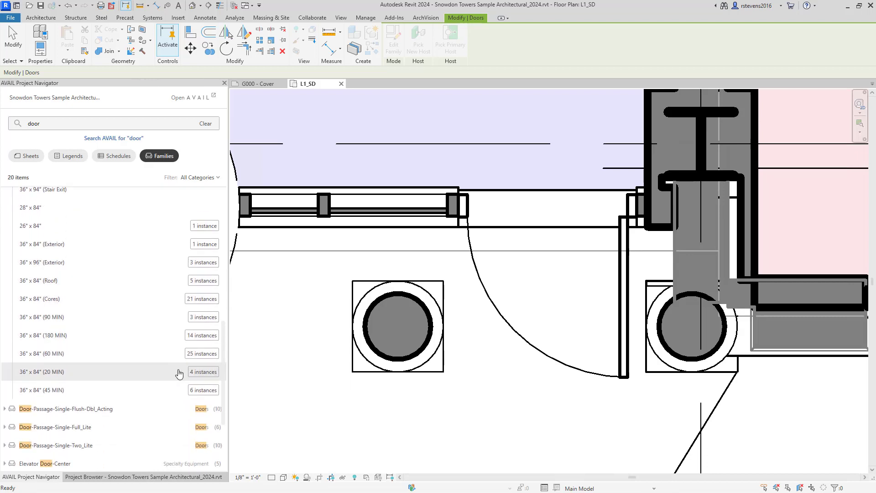
# List the 25 instances of 36" x 84" (60 MIN) and group them by Level
pyautogui.click(201, 354)
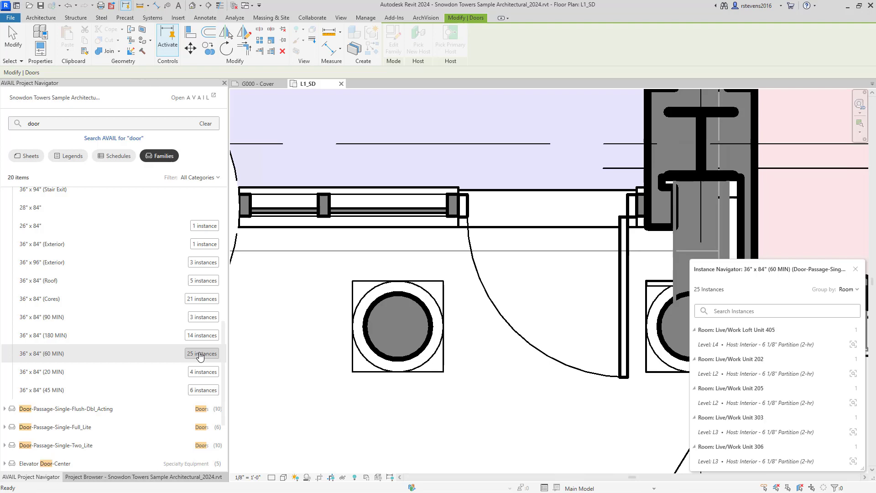
pyautogui.moveTo(760, 268); pyautogui.dragTo(122, 181)
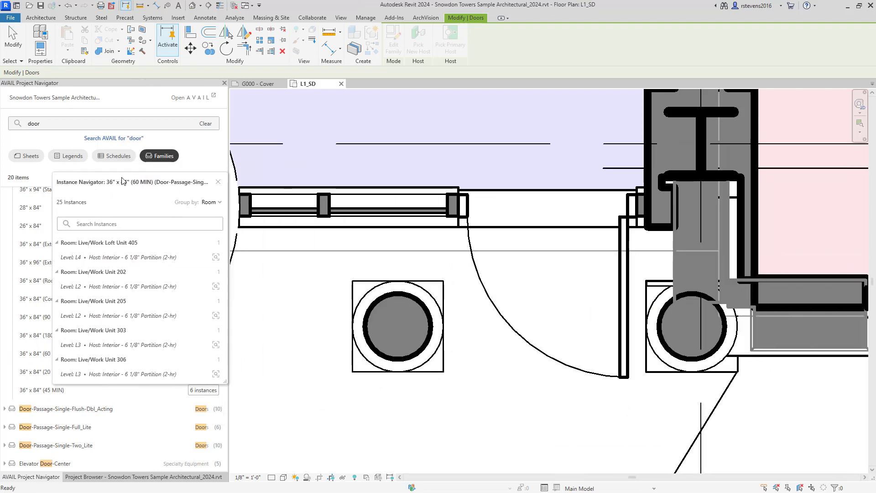
pyautogui.click(210, 202)
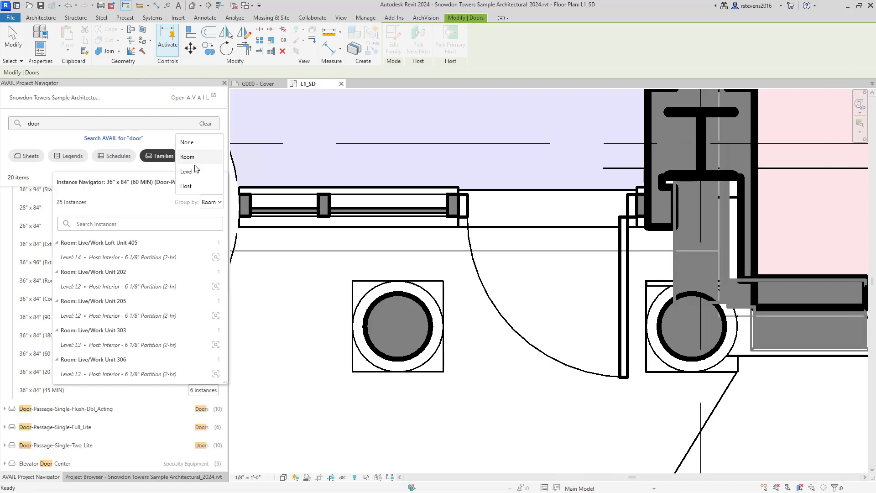
pyautogui.click(193, 173)
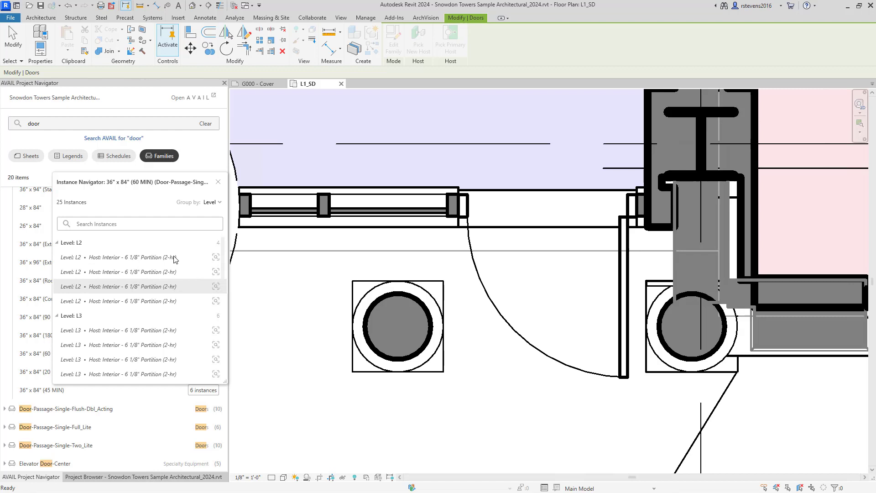
pyautogui.moveTo(155, 179); pyautogui.dragTo(225, 173)
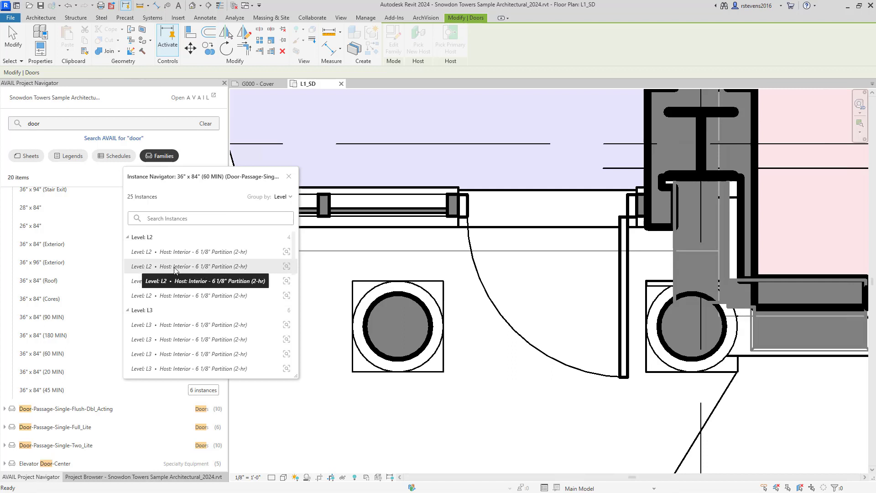
# Jump to an L2 36" x 84" (60 MIN) door instance and zoom out to see it near Corridor 201
pyautogui.click(286, 267)
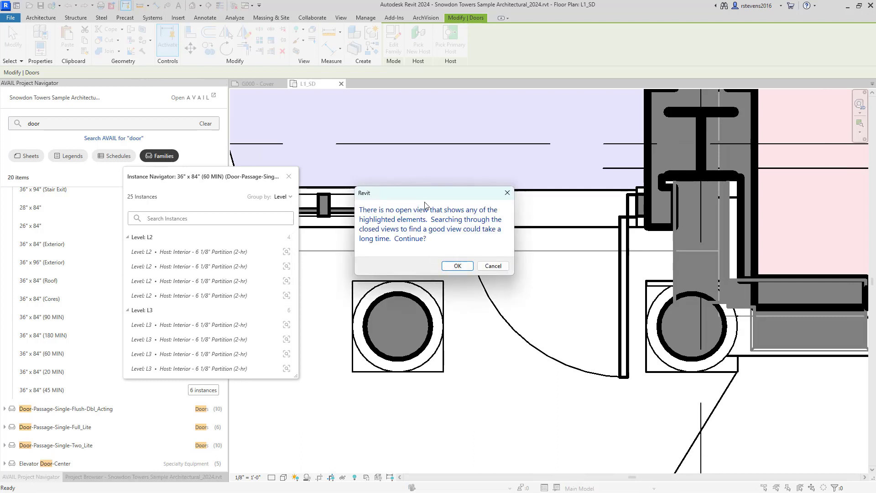
pyautogui.click(456, 267)
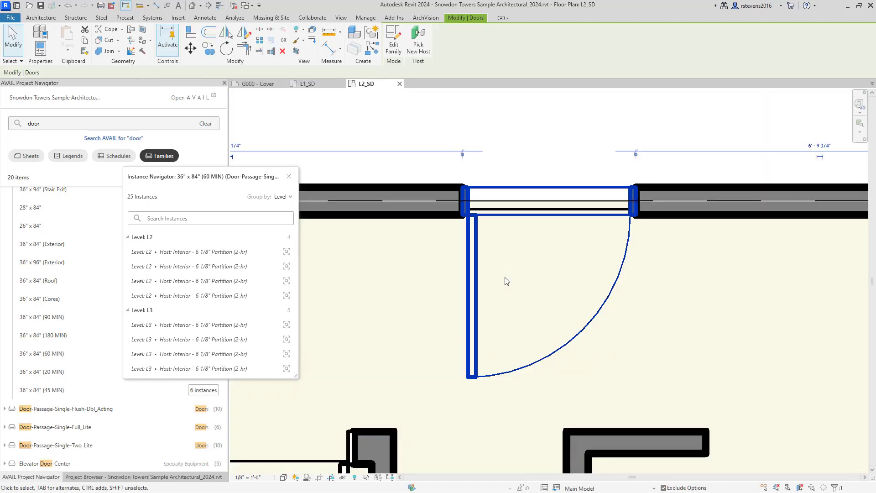
pyautogui.scroll(-4, 500, 289)
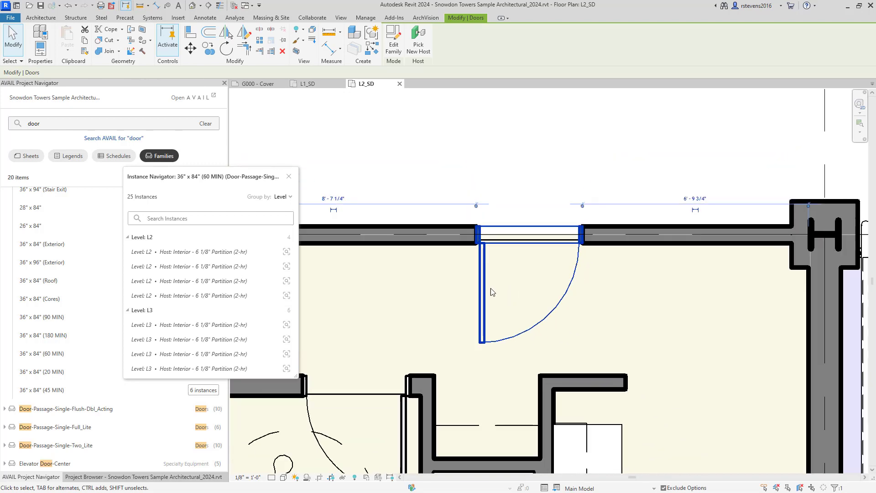
pyautogui.scroll(-3, 491, 288)
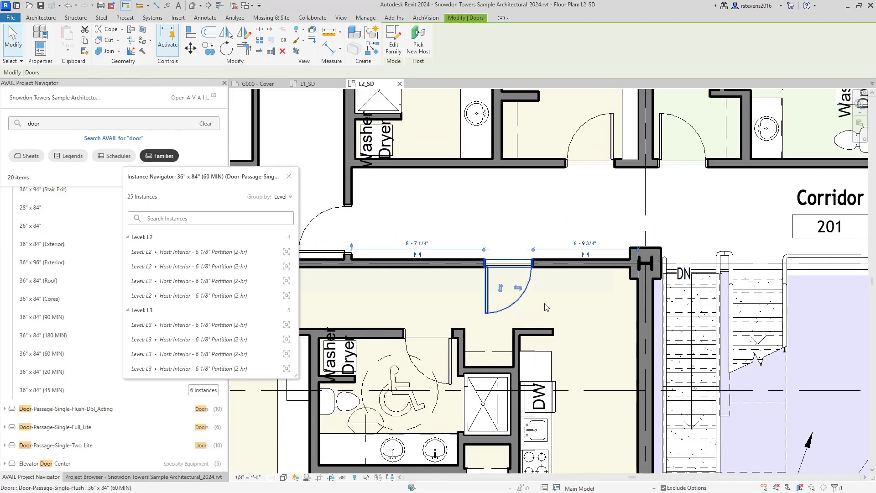
pyautogui.scroll(1, 578, 297)
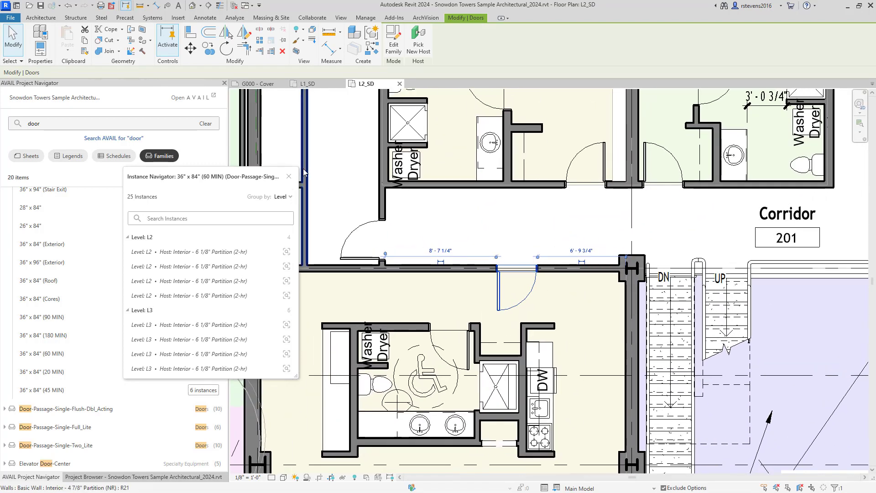
# Close the instance list, clear the door selection, and start dragging the 26" x 84" type
pyautogui.click(289, 177)
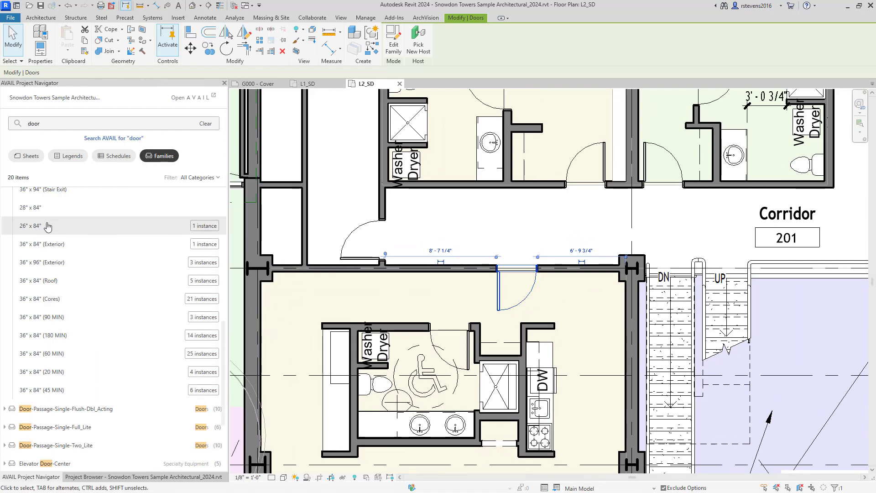
pyautogui.press('Escape')
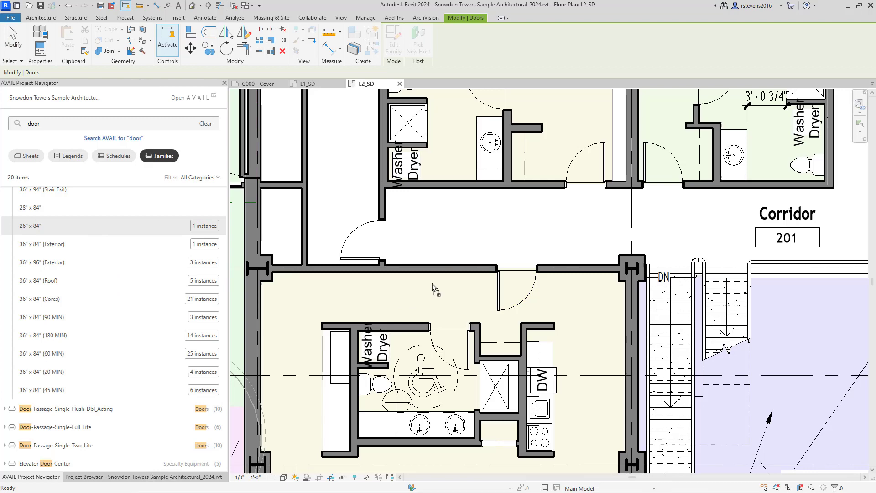
pyautogui.moveTo(444, 274); pyautogui.dragTo(445, 273)
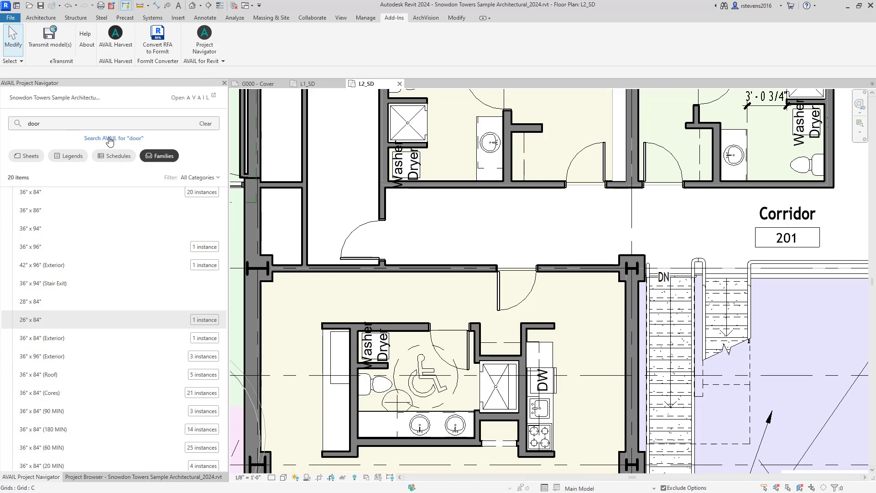
# Search AVAIL for 'door' and open the Revit [2024] Library channel with its 149 results
pyautogui.click(109, 140)
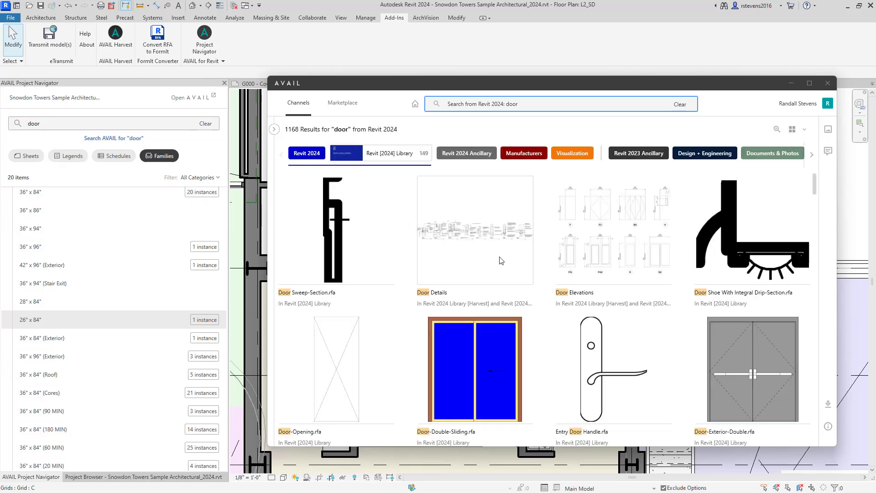
pyautogui.keyDown('ctrl'); pyautogui.scroll(-2, 499, 265); pyautogui.keyUp('ctrl')
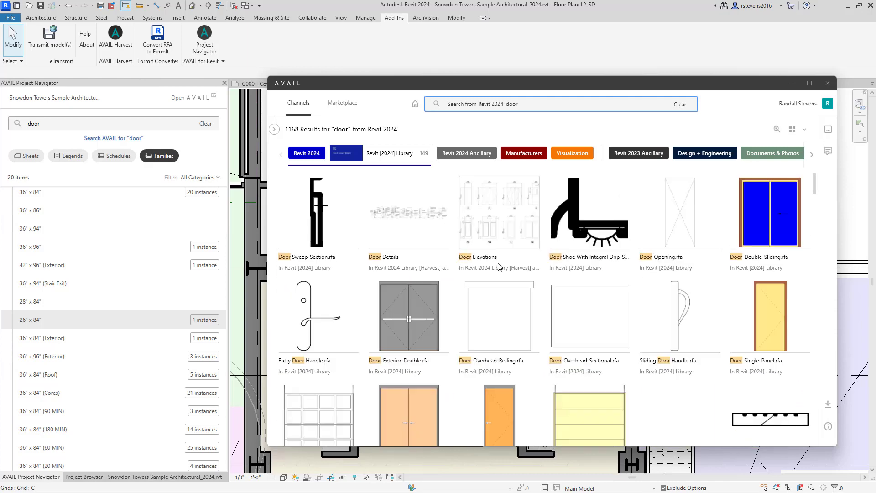
pyautogui.keyDown('ctrl'); pyautogui.scroll(2, 500, 266); pyautogui.keyUp('ctrl')
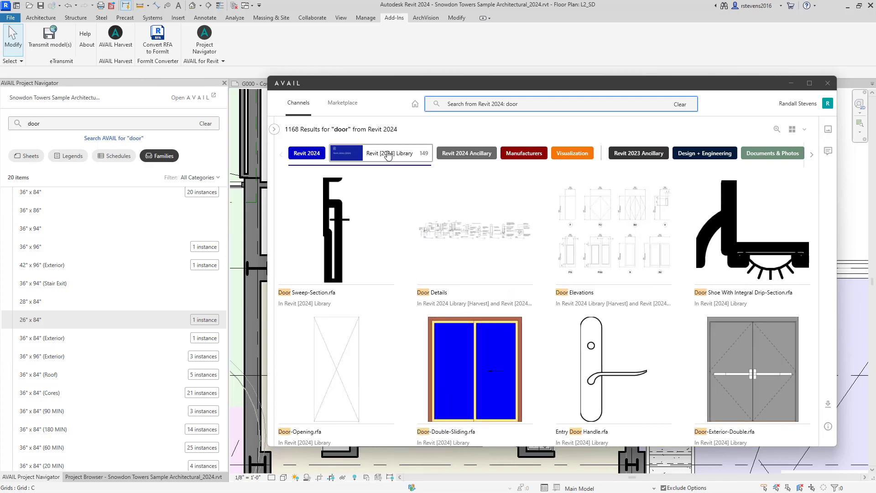
pyautogui.click(406, 155)
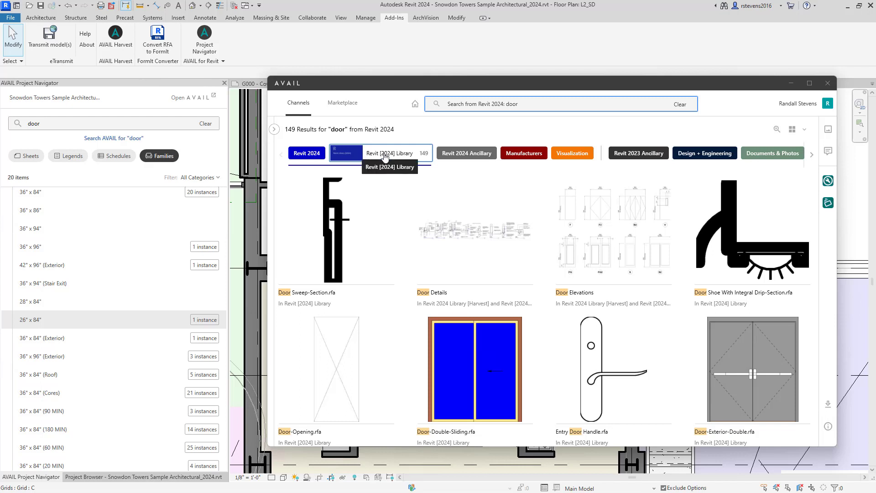
pyautogui.click(386, 157)
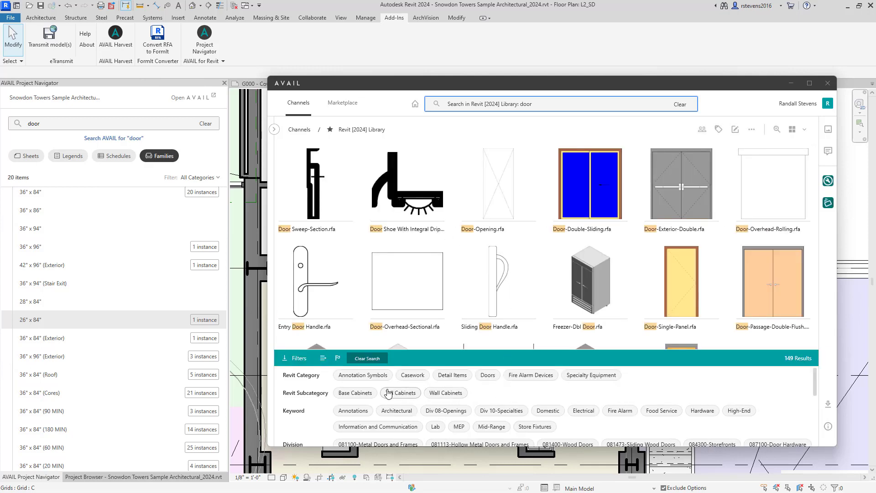
# Filter the library results to Revit Category Doors and Host Wall, then move the AVAIL window aside
pyautogui.click(483, 377)
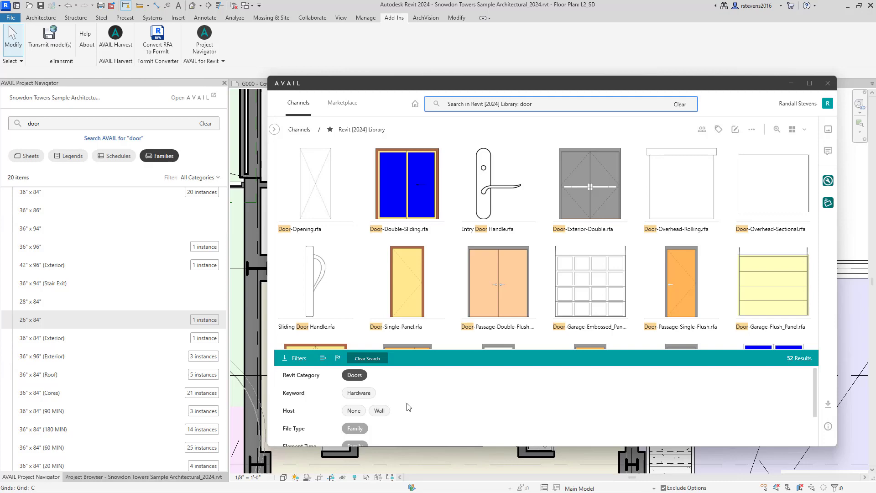
pyautogui.click(379, 411)
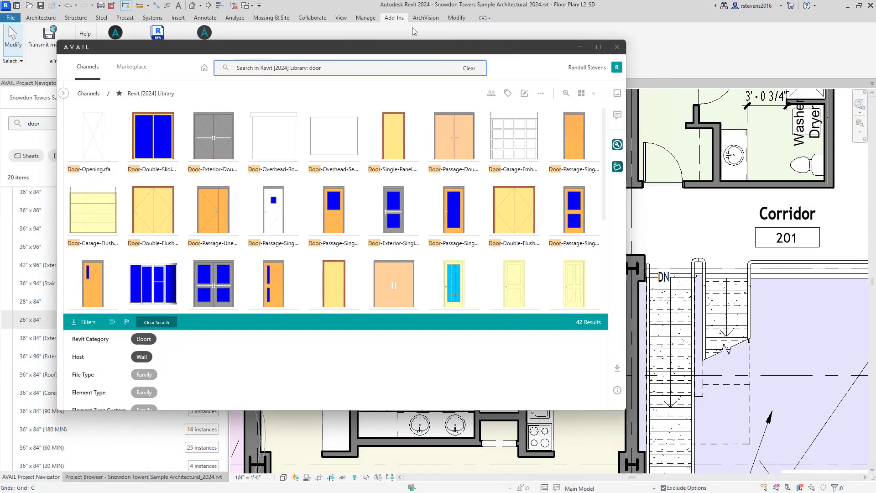
pyautogui.moveTo(416, 46); pyautogui.dragTo(199, 33)
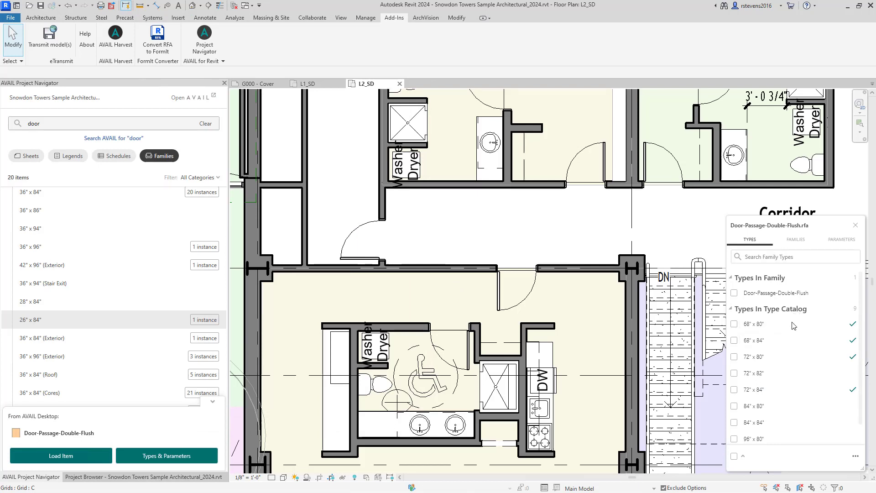
# Load the 72" x 82" Door-Passage-Double-Flush type, overwriting the existing family, and place it in the wall
pyautogui.scroll(-1, 793, 342)
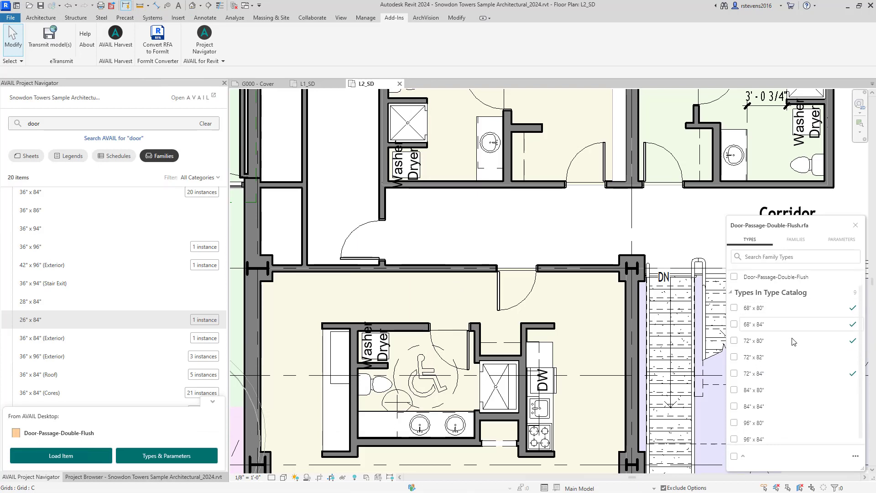
pyautogui.click(755, 359)
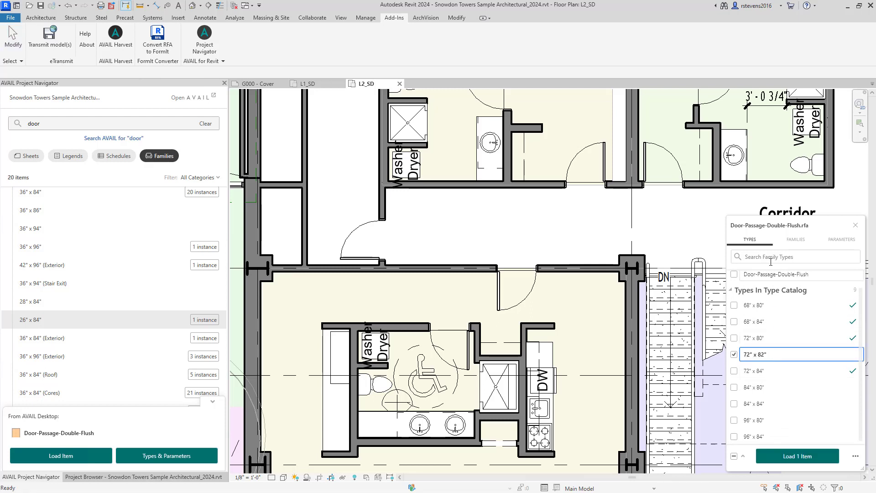
pyautogui.moveTo(752, 356); pyautogui.dragTo(437, 290)
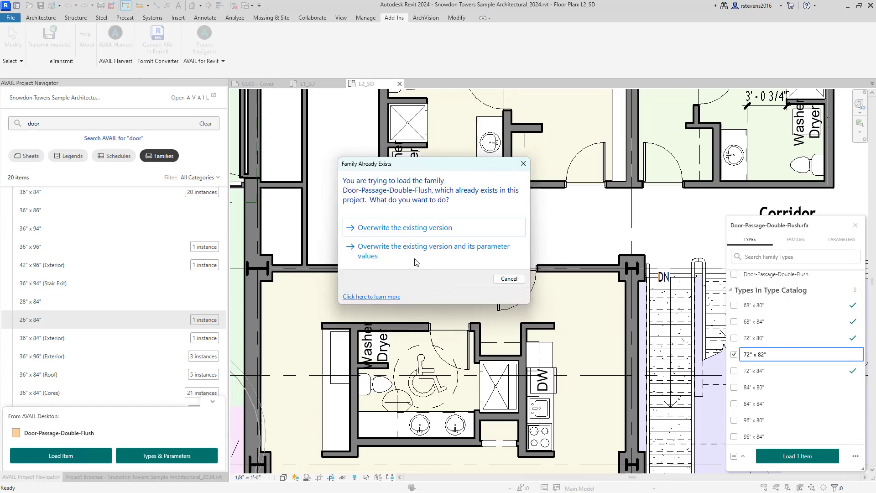
pyautogui.click(404, 231)
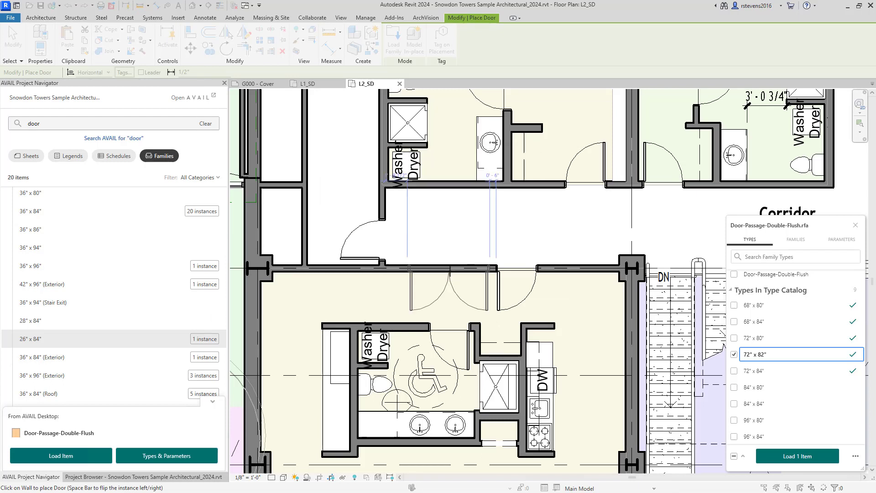
pyautogui.click(328, 294)
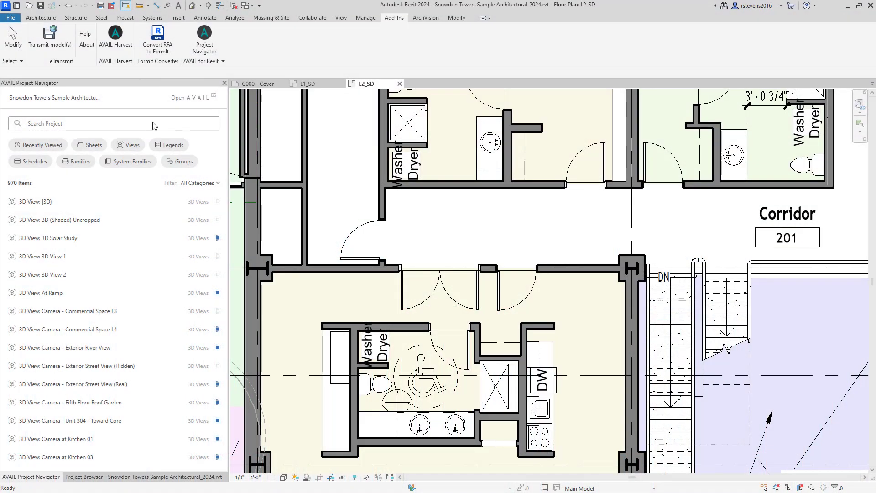
pyautogui.click(154, 123)
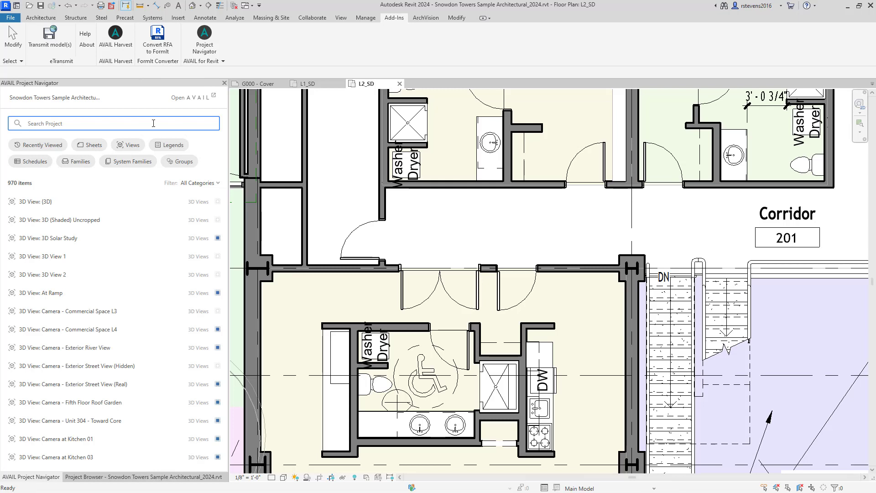
pyautogui.write('cmu')
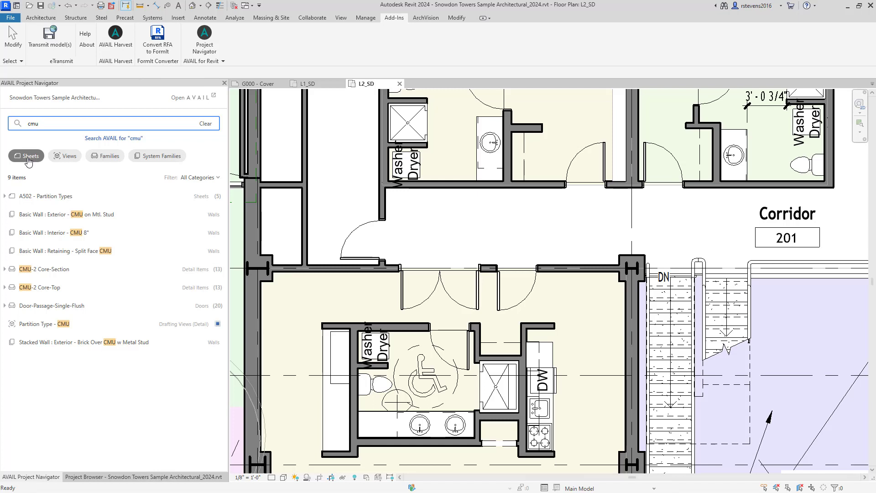
pyautogui.click(28, 158)
pyautogui.click(64, 157)
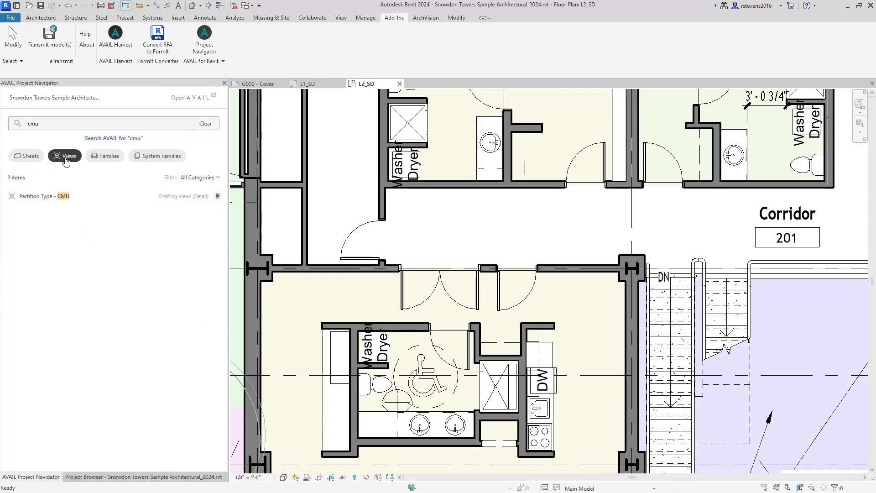
pyautogui.click(105, 157)
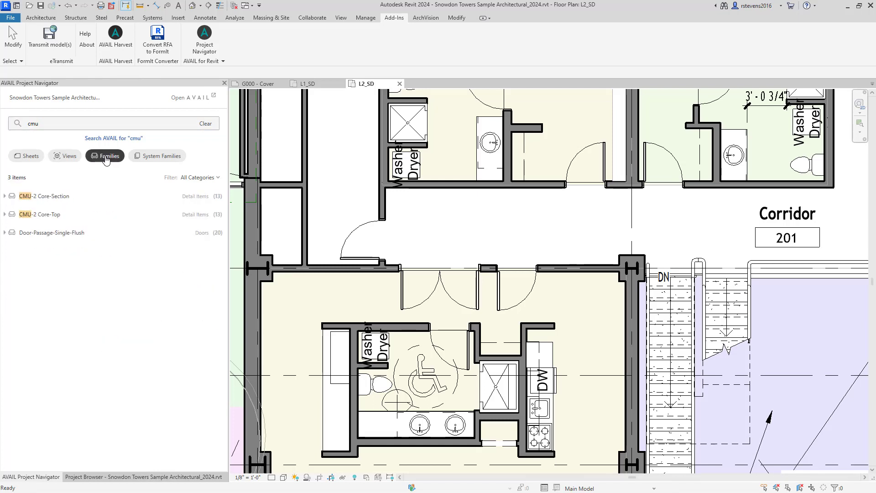
pyautogui.click(154, 157)
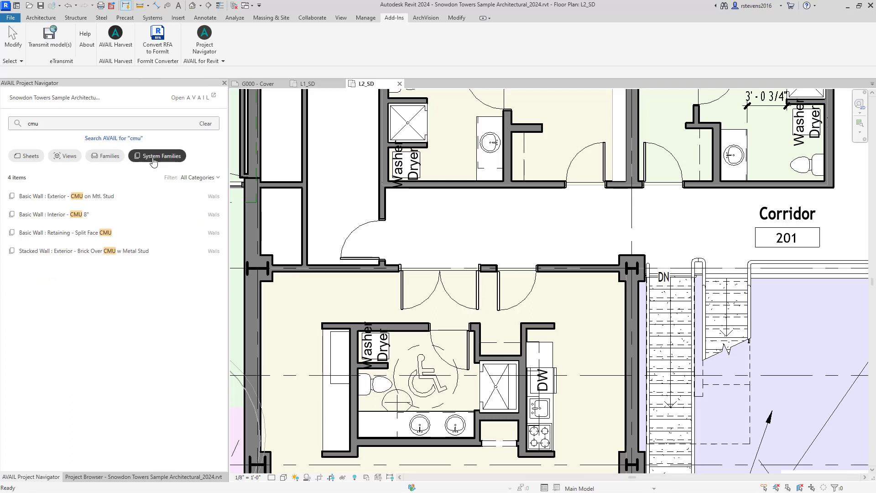
pyautogui.click(154, 157)
pyautogui.click(206, 124)
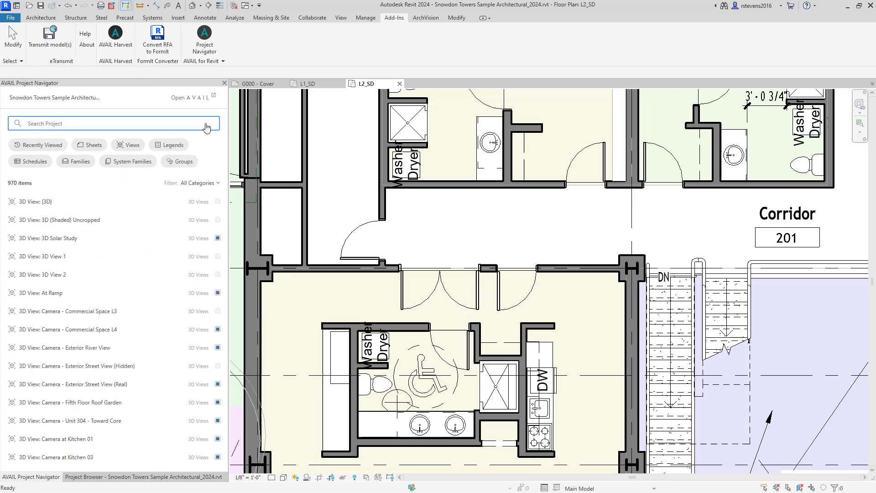
# Filter the navigator to Detail Items and search 'cmu' to show CMU-2 Core-Section and Core-Top
pyautogui.click(205, 183)
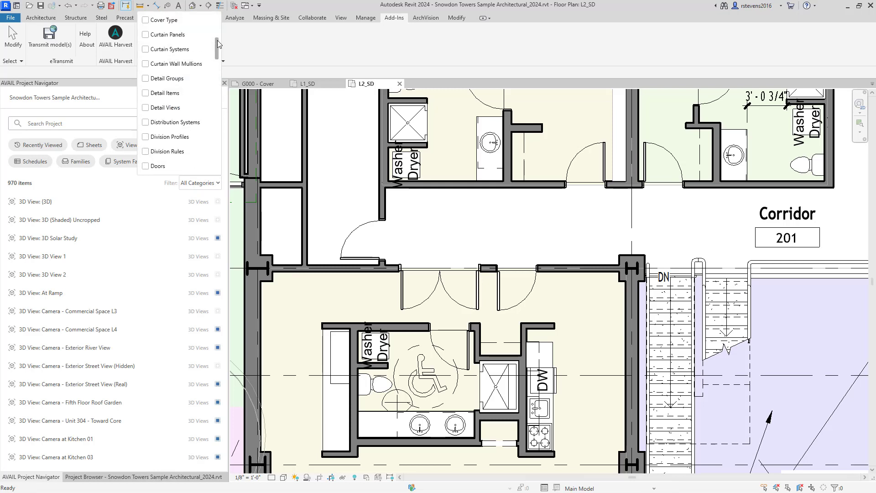
pyautogui.scroll(-1, 218, 50)
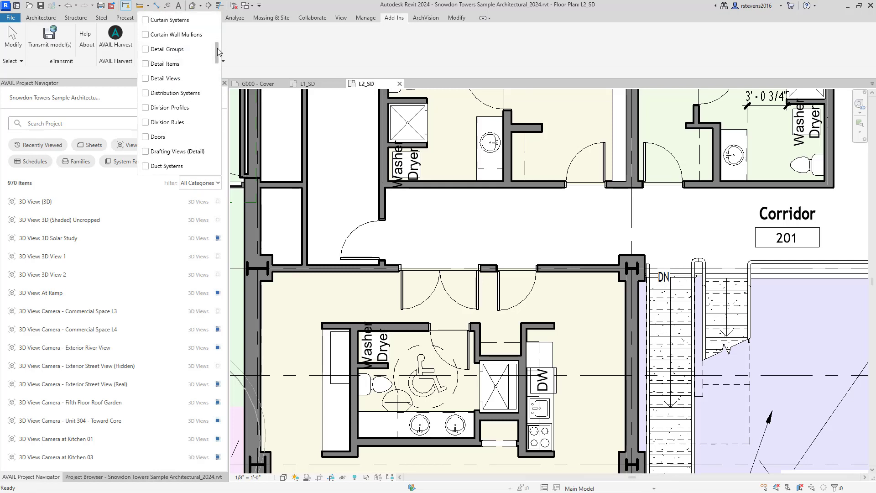
pyautogui.scroll(1, 217, 46)
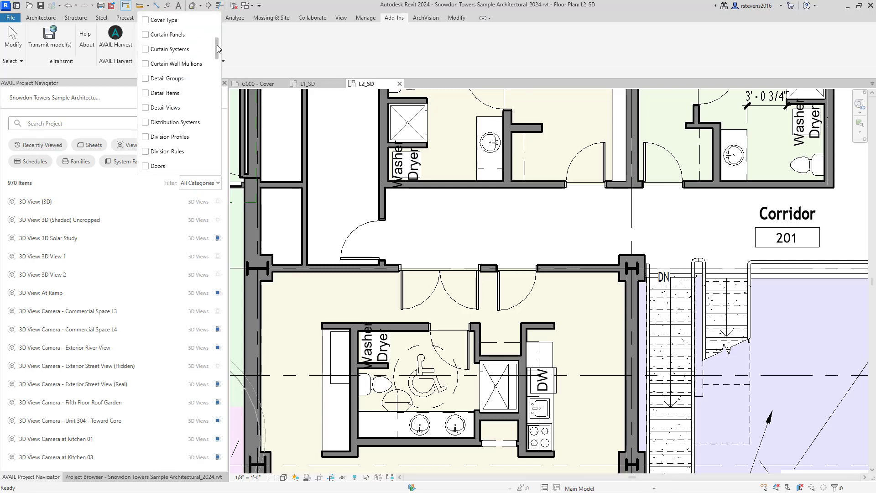
pyautogui.click(144, 94)
pyautogui.scroll(-3, 145, 297)
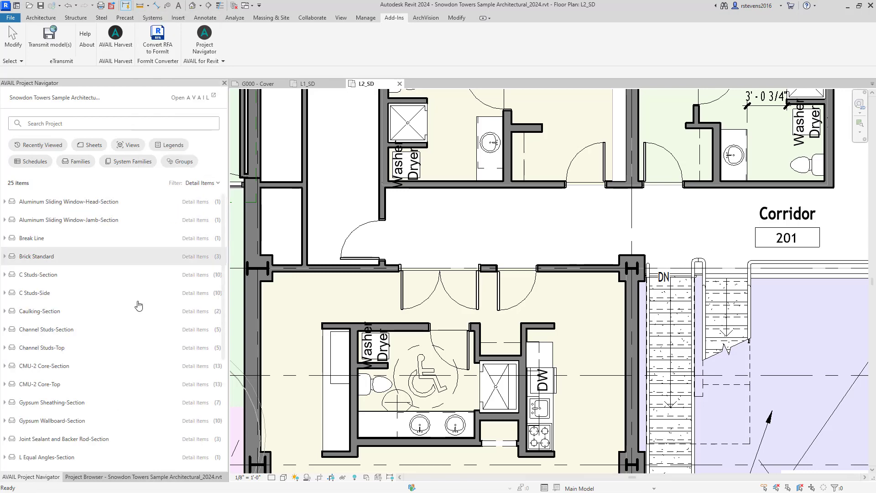
pyautogui.scroll(3, 144, 319)
pyautogui.click(109, 121)
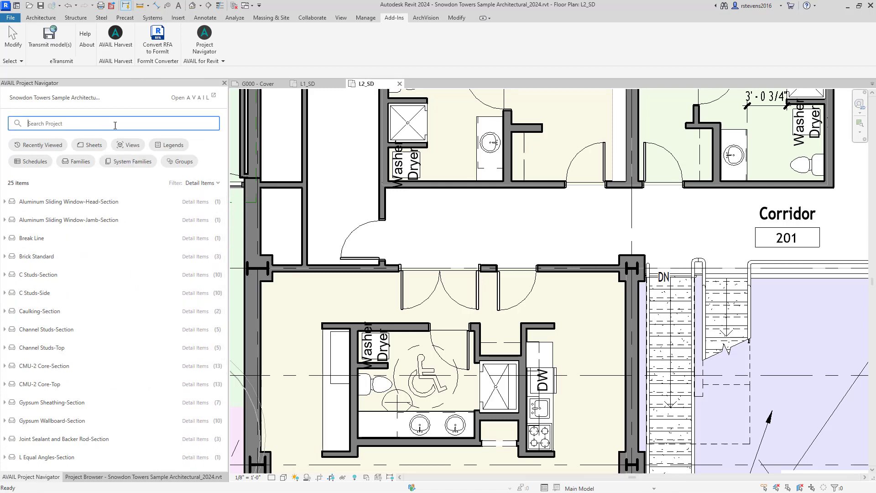
pyautogui.write('cmu')
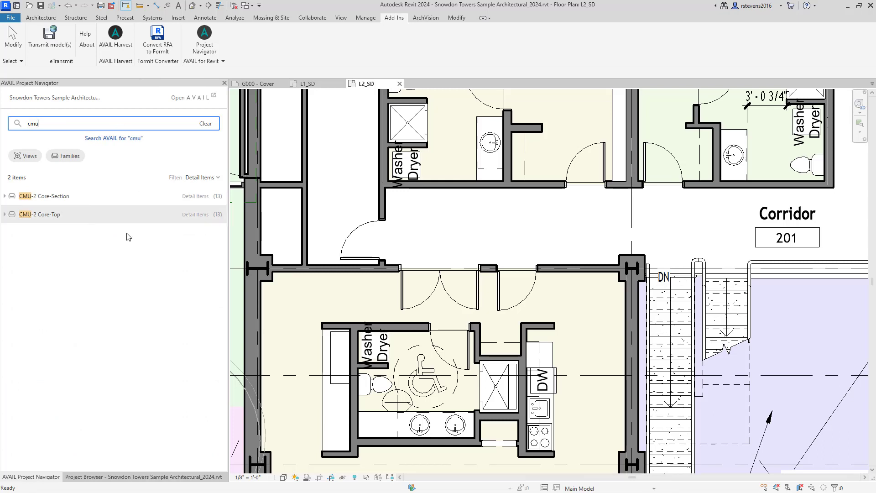
# Expand CMU-2 Core-Section and list the 2 instances of the 8" x 8" x 16" size
pyautogui.click(4, 196)
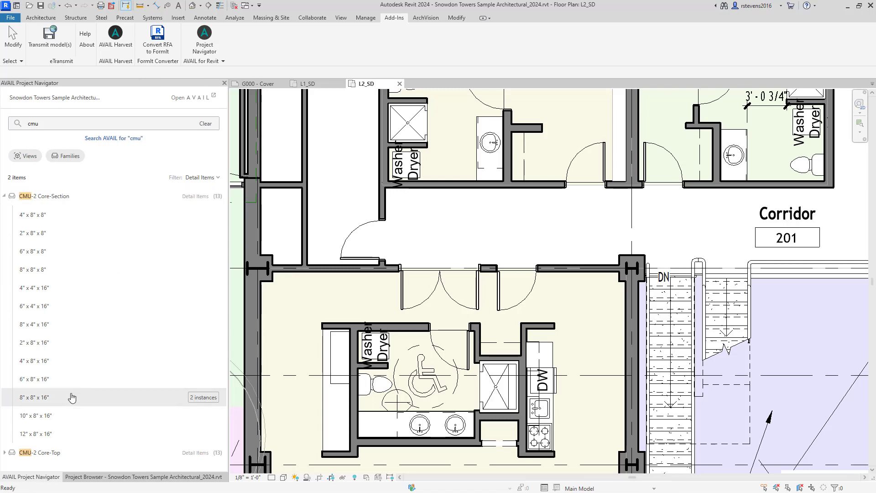
pyautogui.click(198, 399)
pyautogui.moveTo(760, 268); pyautogui.dragTo(154, 157)
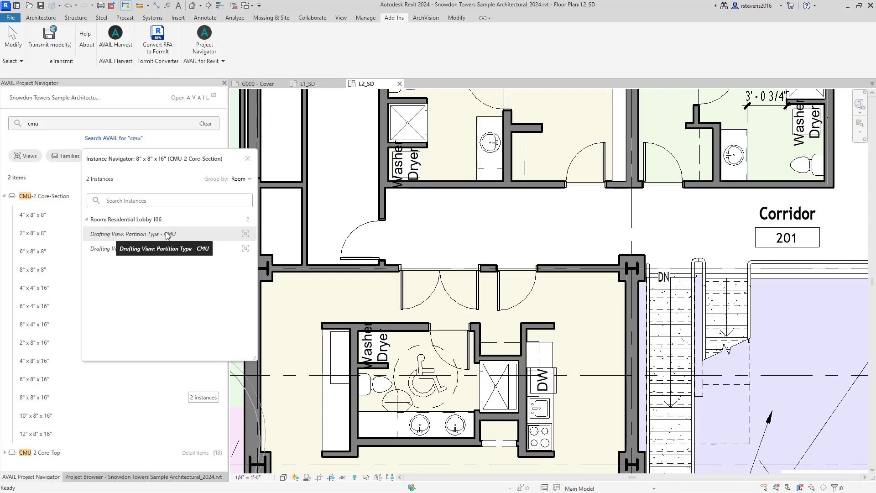
# Navigate to both 8" x 8" x 16" CMU instances in the Partition Type - CMU drafting view
pyautogui.click(245, 235)
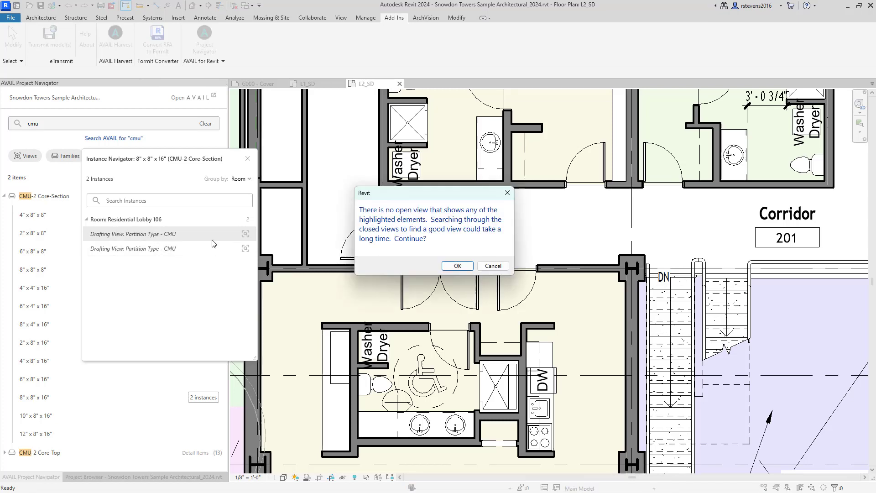
pyautogui.click(458, 267)
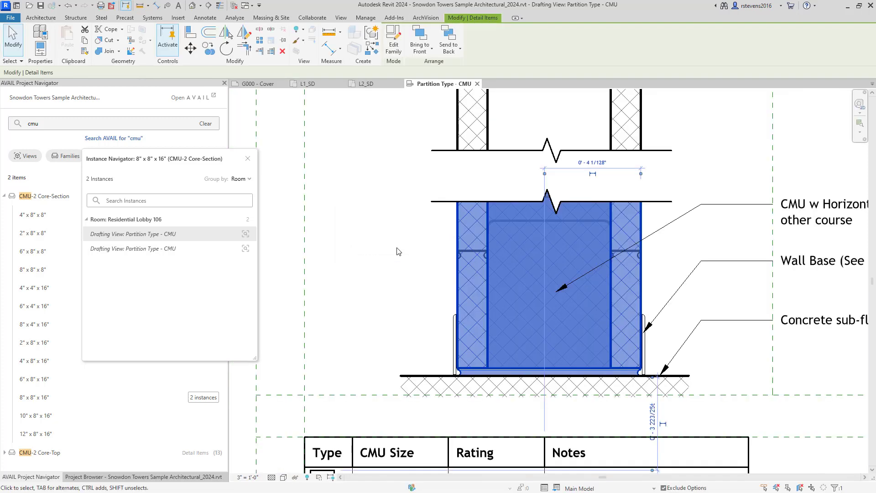
pyautogui.scroll(-3, 395, 266)
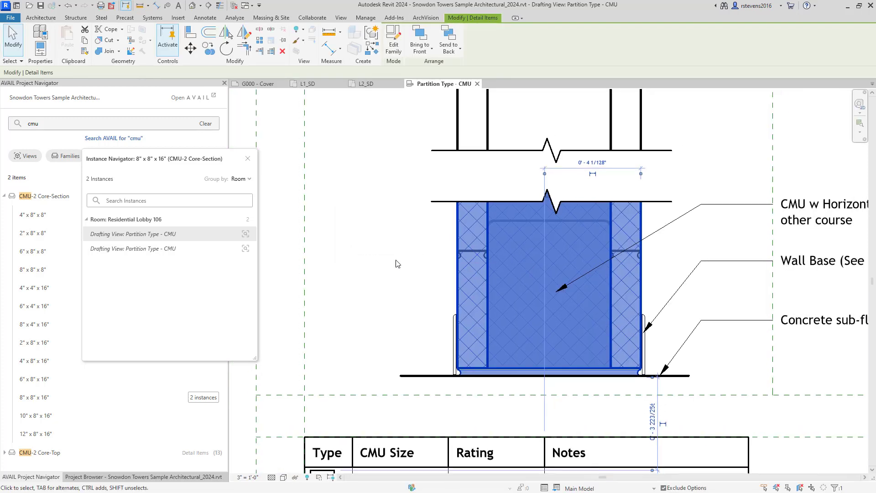
pyautogui.scroll(-1, 394, 263)
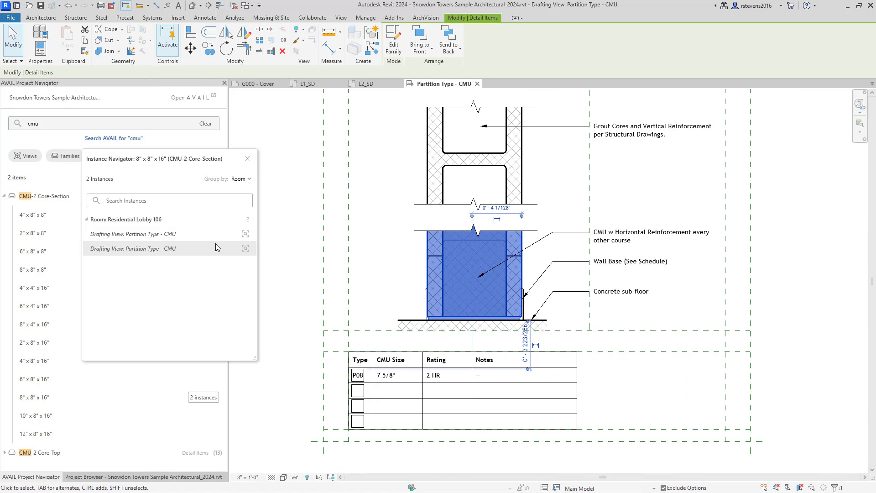
pyautogui.click(245, 248)
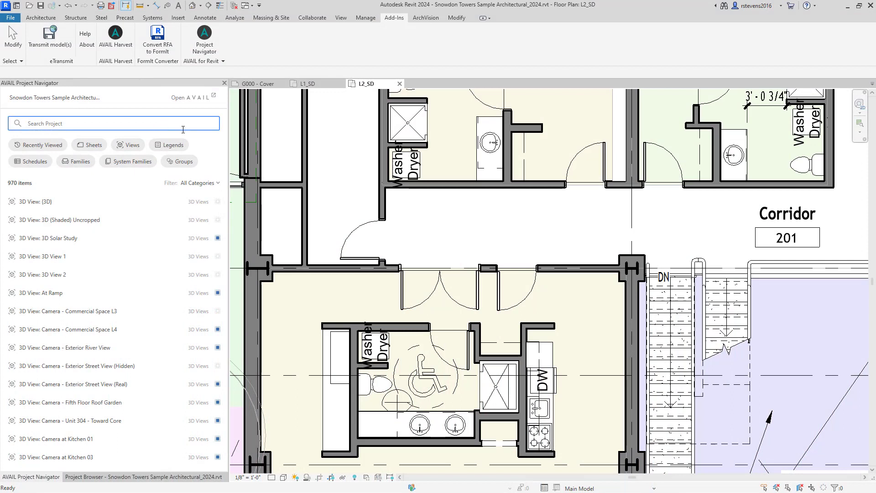
# Search the project for 'roof' and narrow the results to the 5 matching sheets
pyautogui.write('roof')
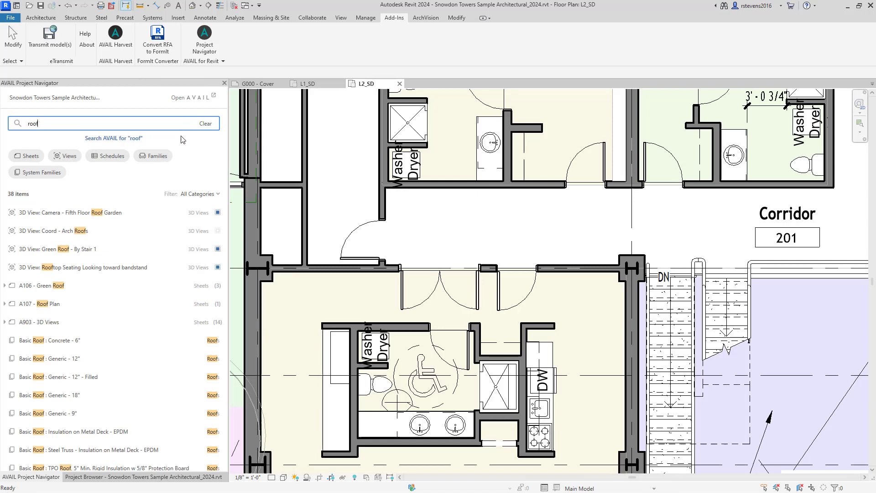
pyautogui.click(65, 155)
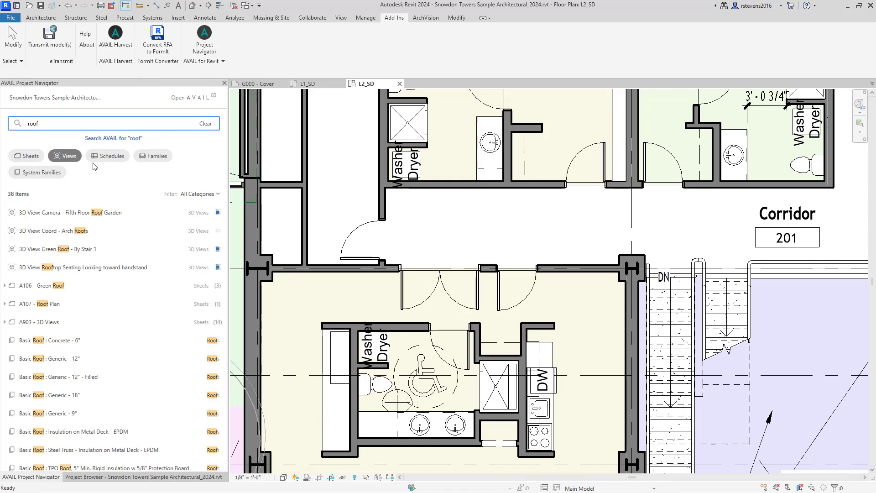
pyautogui.click(27, 156)
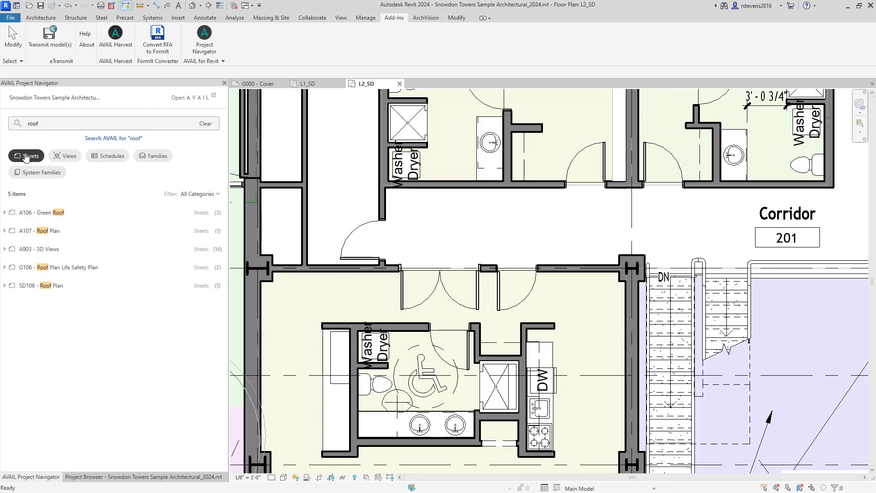
# Browse the 3D views under sheet A903, collapse it, and open sheet A106 - Green Roof
pyautogui.click(5, 250)
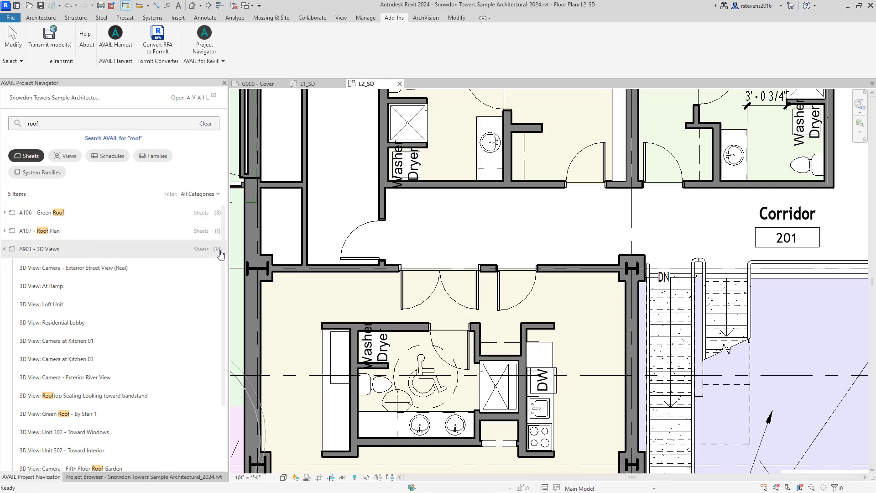
pyautogui.scroll(-3, 114, 278)
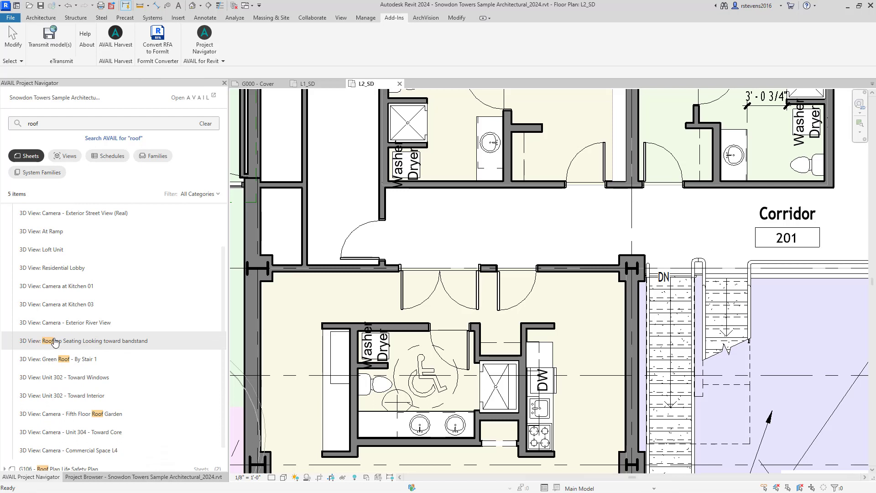
pyautogui.scroll(-1, 91, 374)
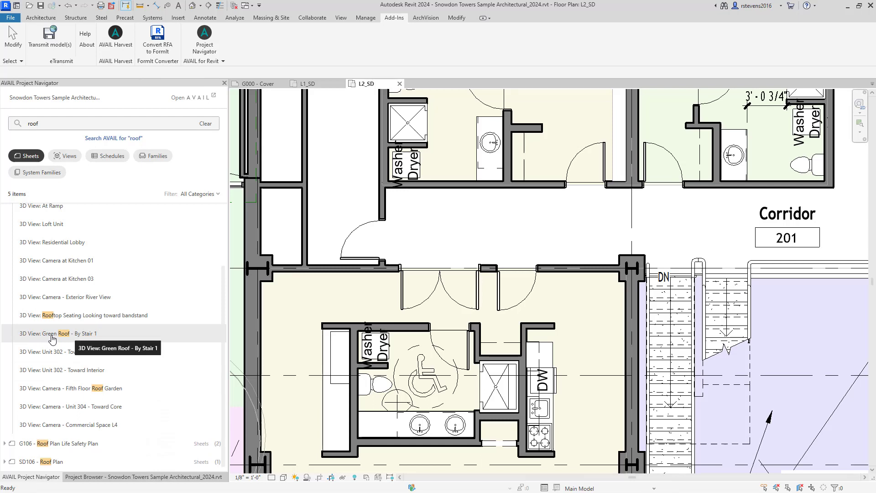
pyautogui.scroll(3, 62, 335)
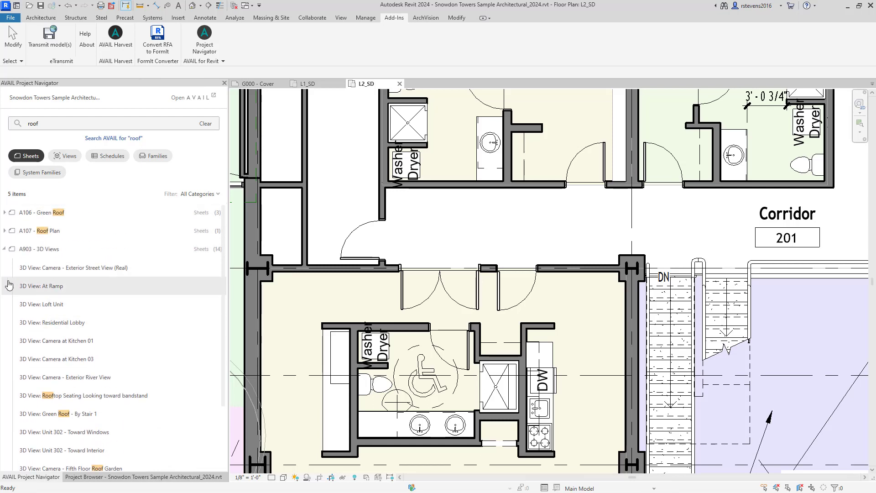
pyautogui.click(5, 249)
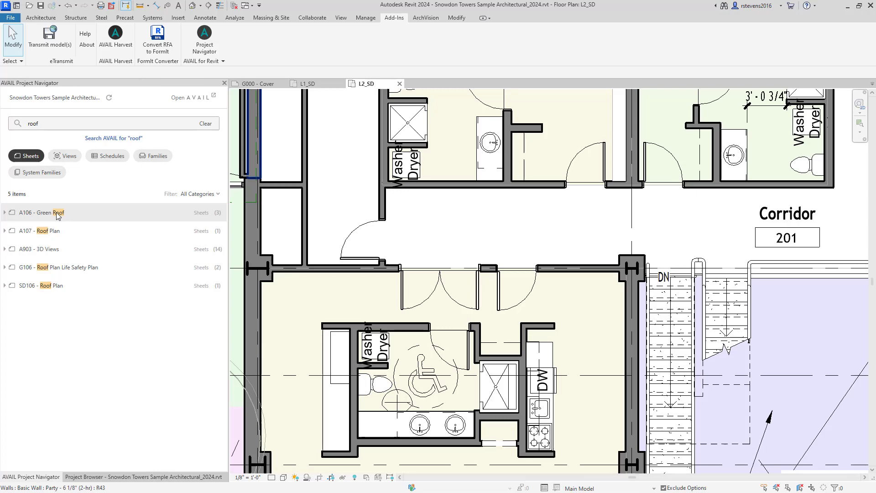
pyautogui.doubleClick(58, 214)
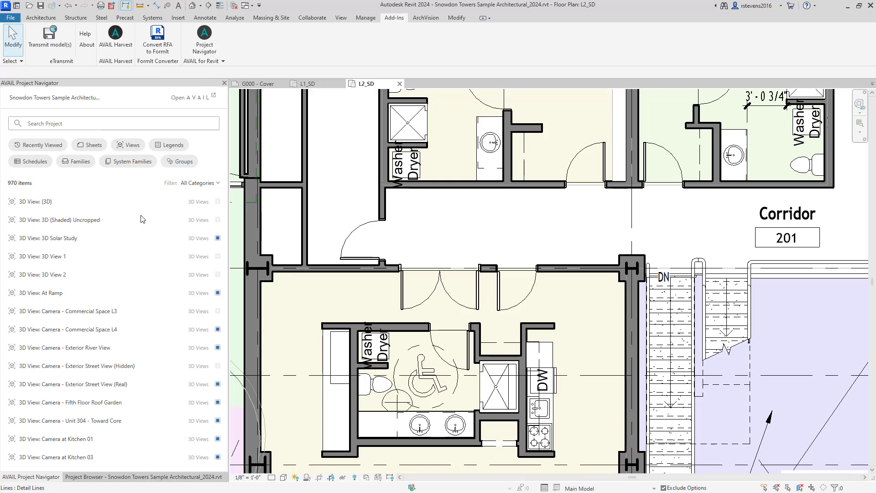
# Search the project for 'cabinet' and filter the results to the 7 loadable families
pyautogui.click(112, 124)
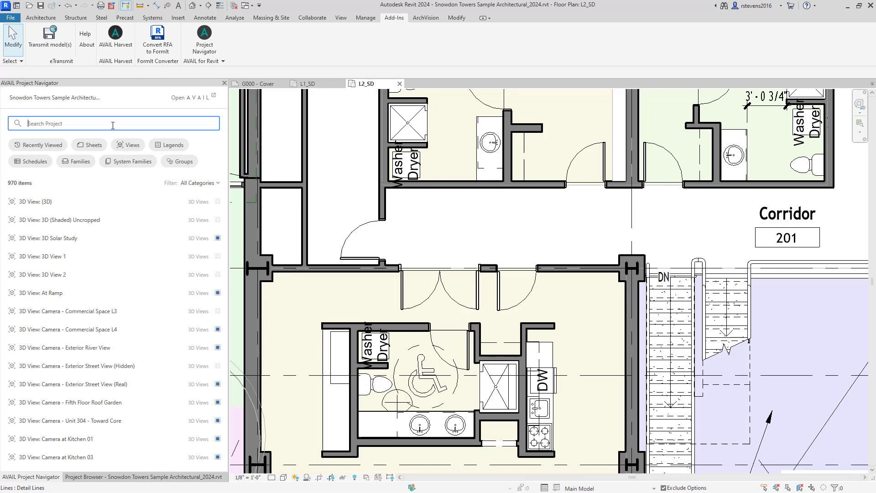
pyautogui.write('cabinet')
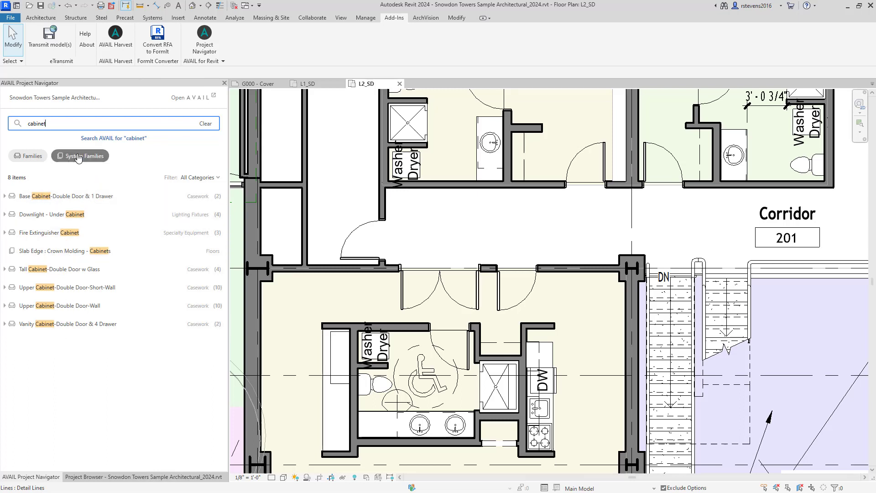
pyautogui.click(30, 158)
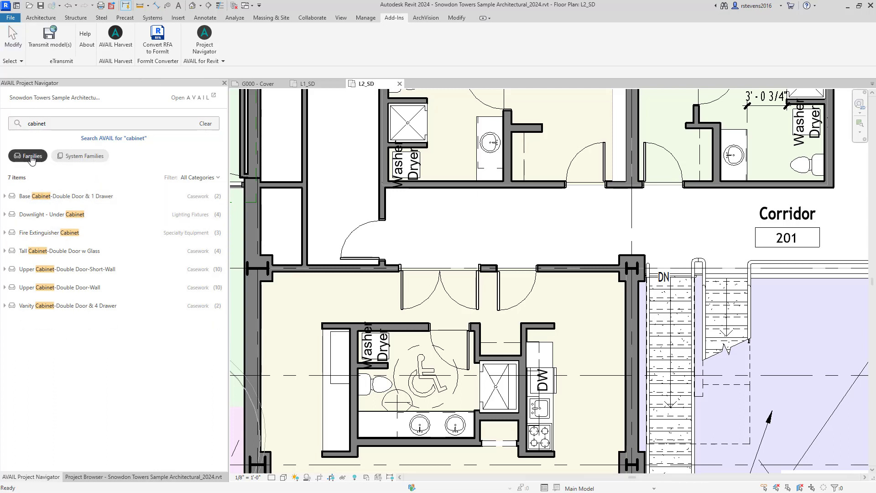
pyautogui.click(87, 160)
pyautogui.click(27, 155)
# Search AVAIL for 'cabinet', try the Ancillary and Materials channels, then show Revit [2024] Library results
pyautogui.click(105, 139)
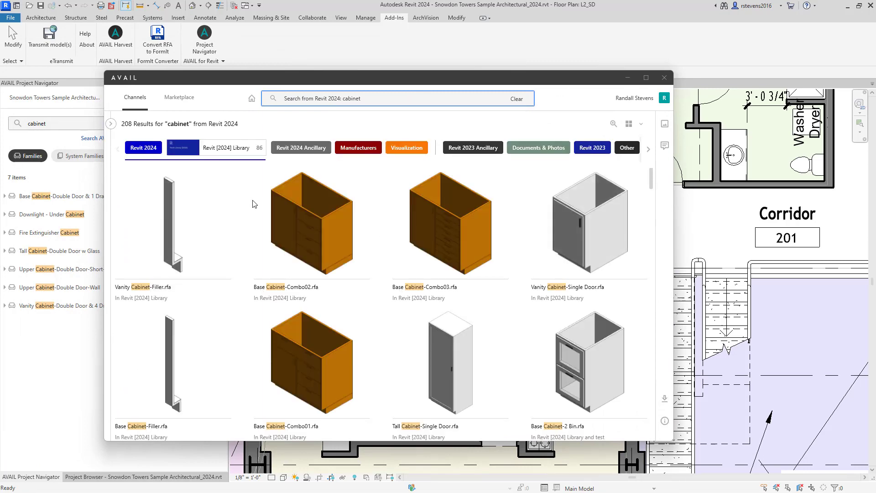
pyautogui.scroll(-3, 303, 273)
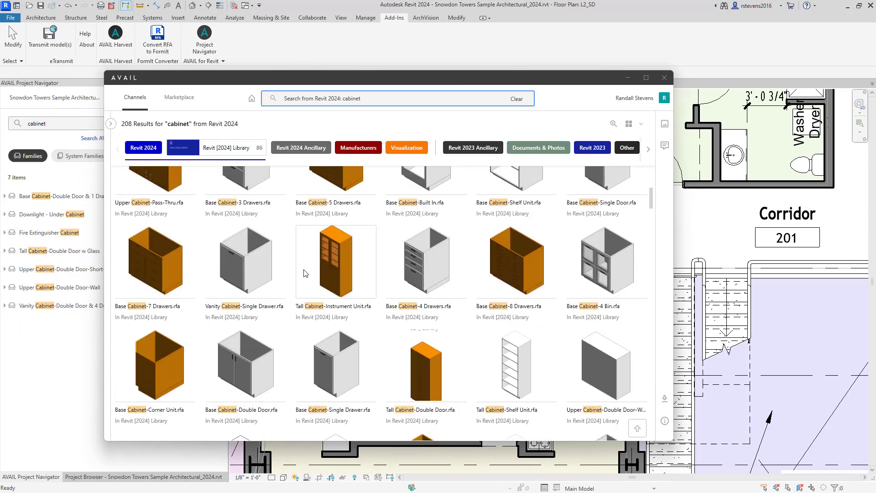
pyautogui.scroll(5, 305, 273)
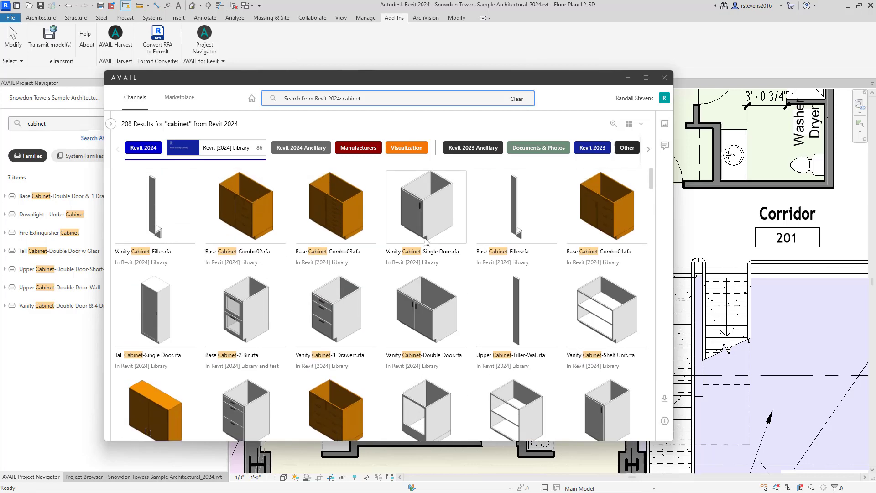
pyautogui.click(310, 151)
pyautogui.click(308, 150)
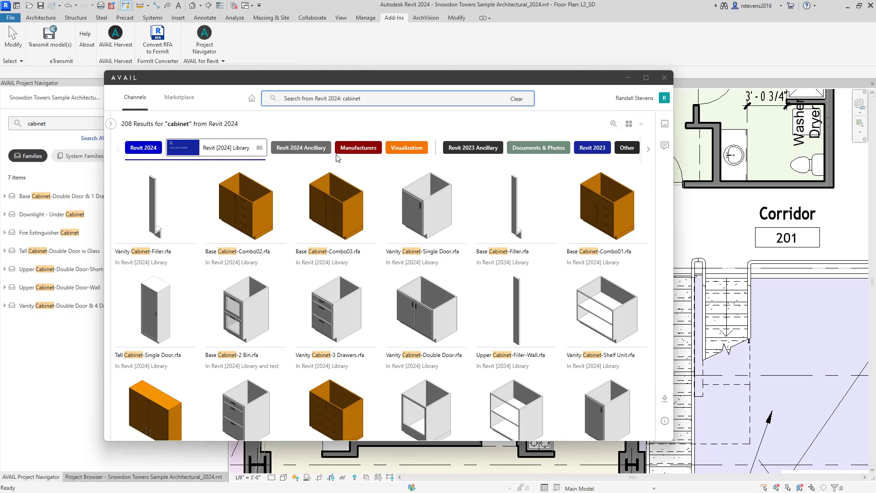
pyautogui.click(400, 151)
pyautogui.click(443, 149)
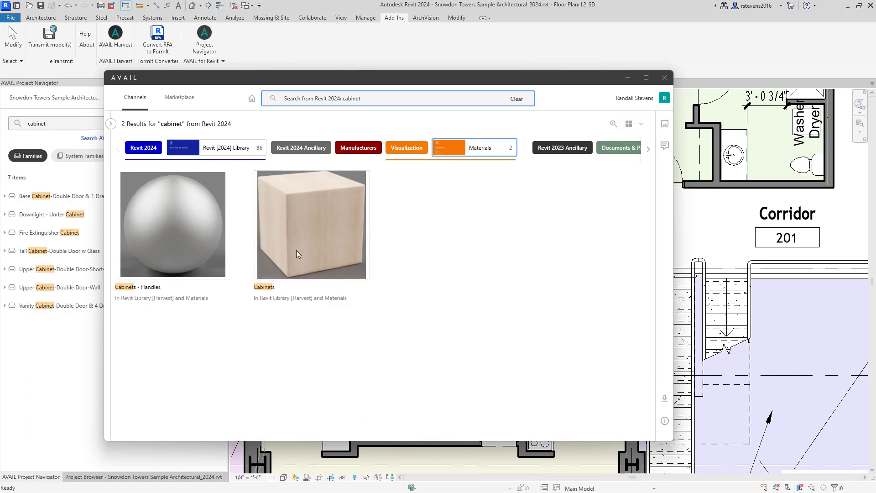
pyautogui.click(225, 148)
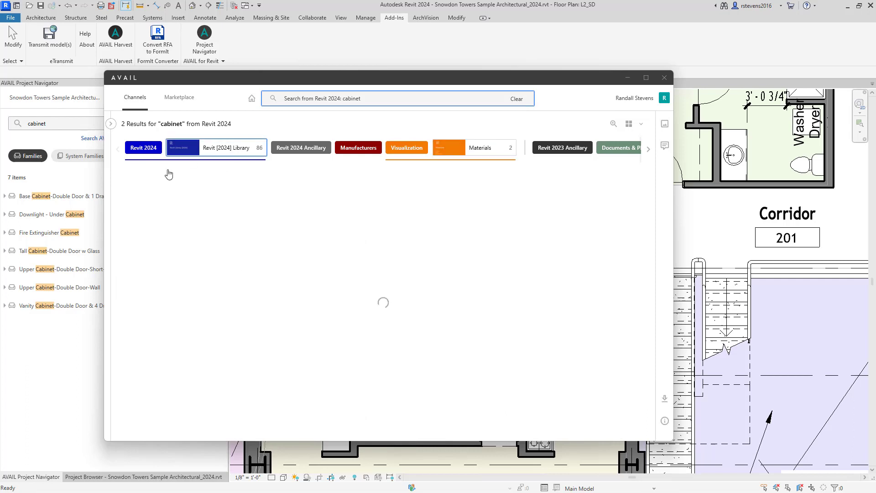